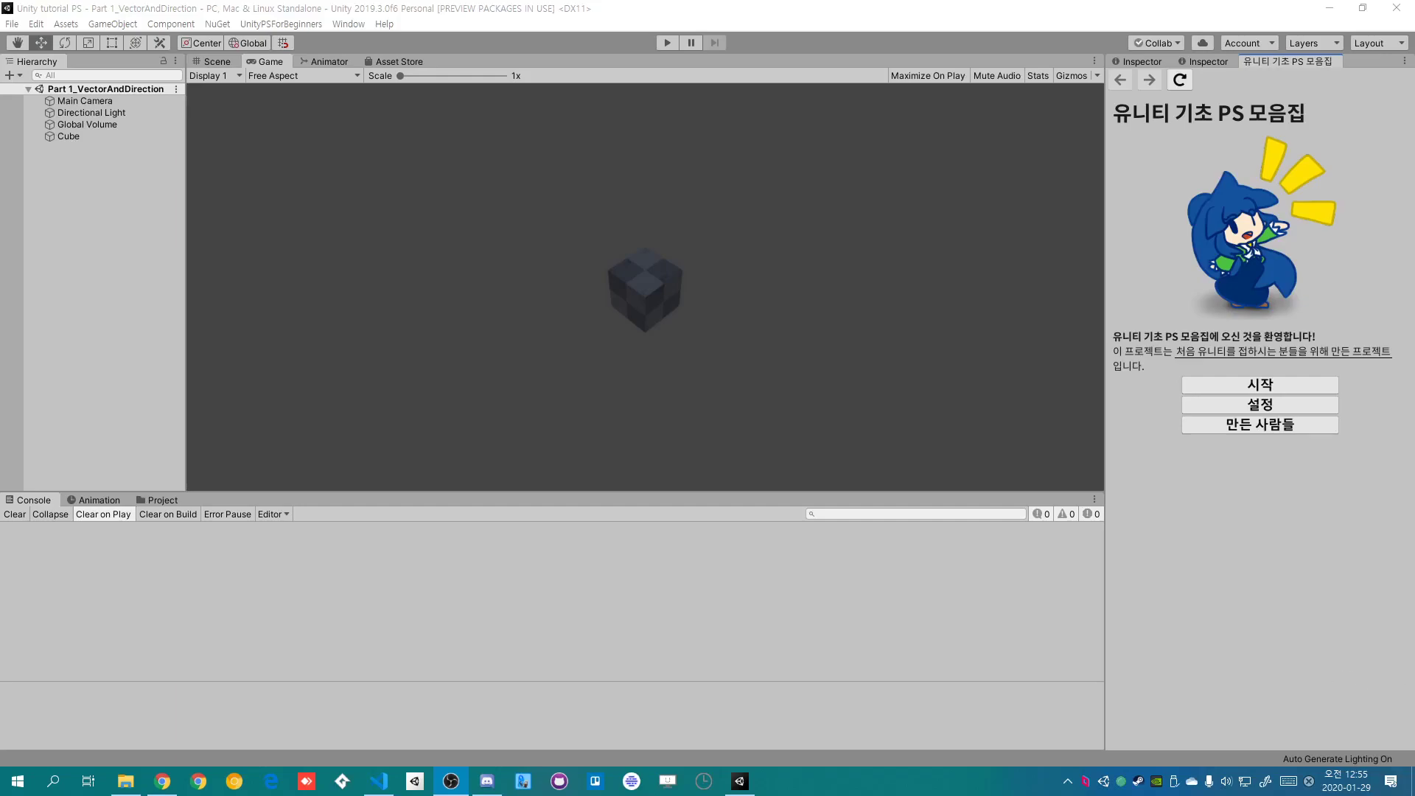
Focus Unity and move the Game/Console splitter so the Game view is taller and the Console shorter.
left_click(1231, 648)
left_click_drag(392, 491, 395, 619)
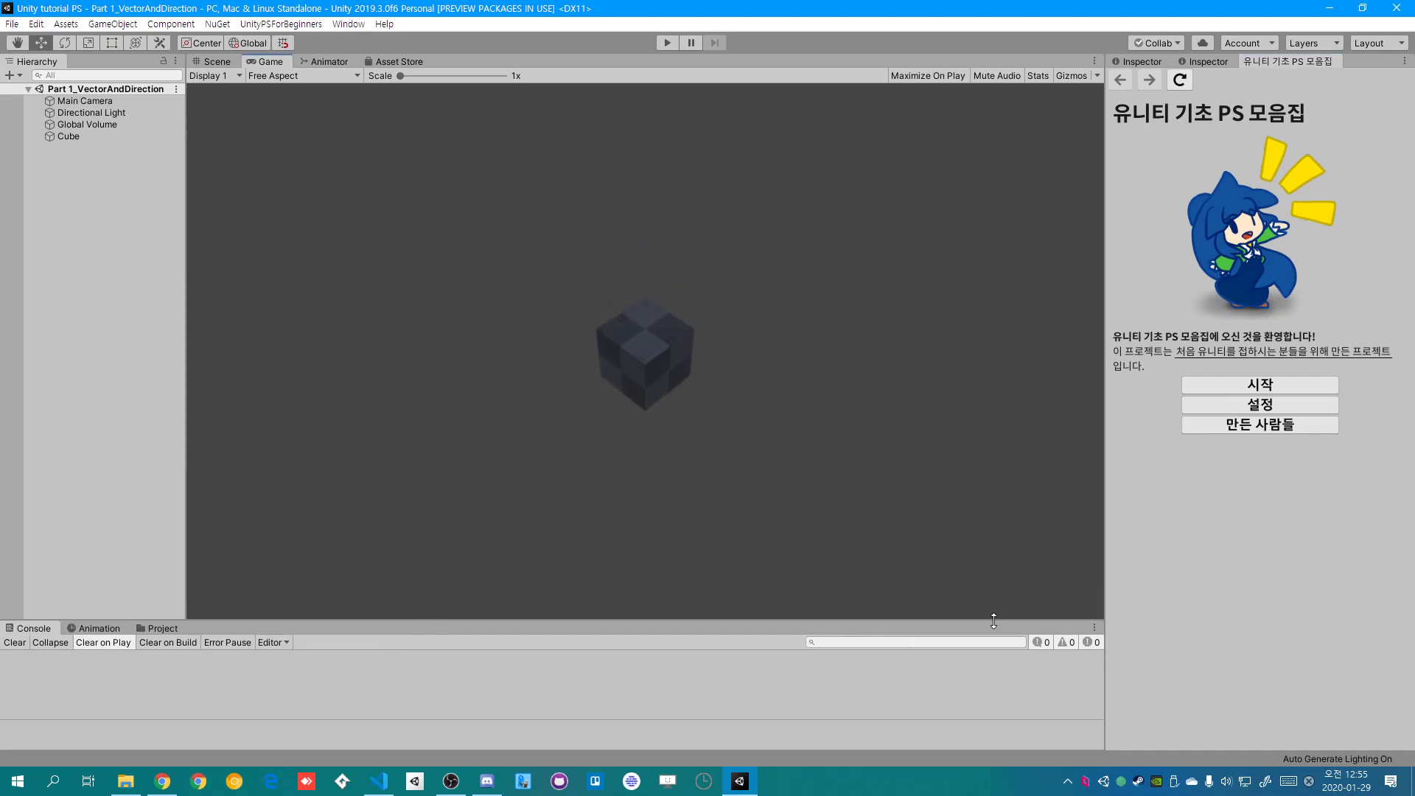
left_click_drag(994, 619, 997, 539)
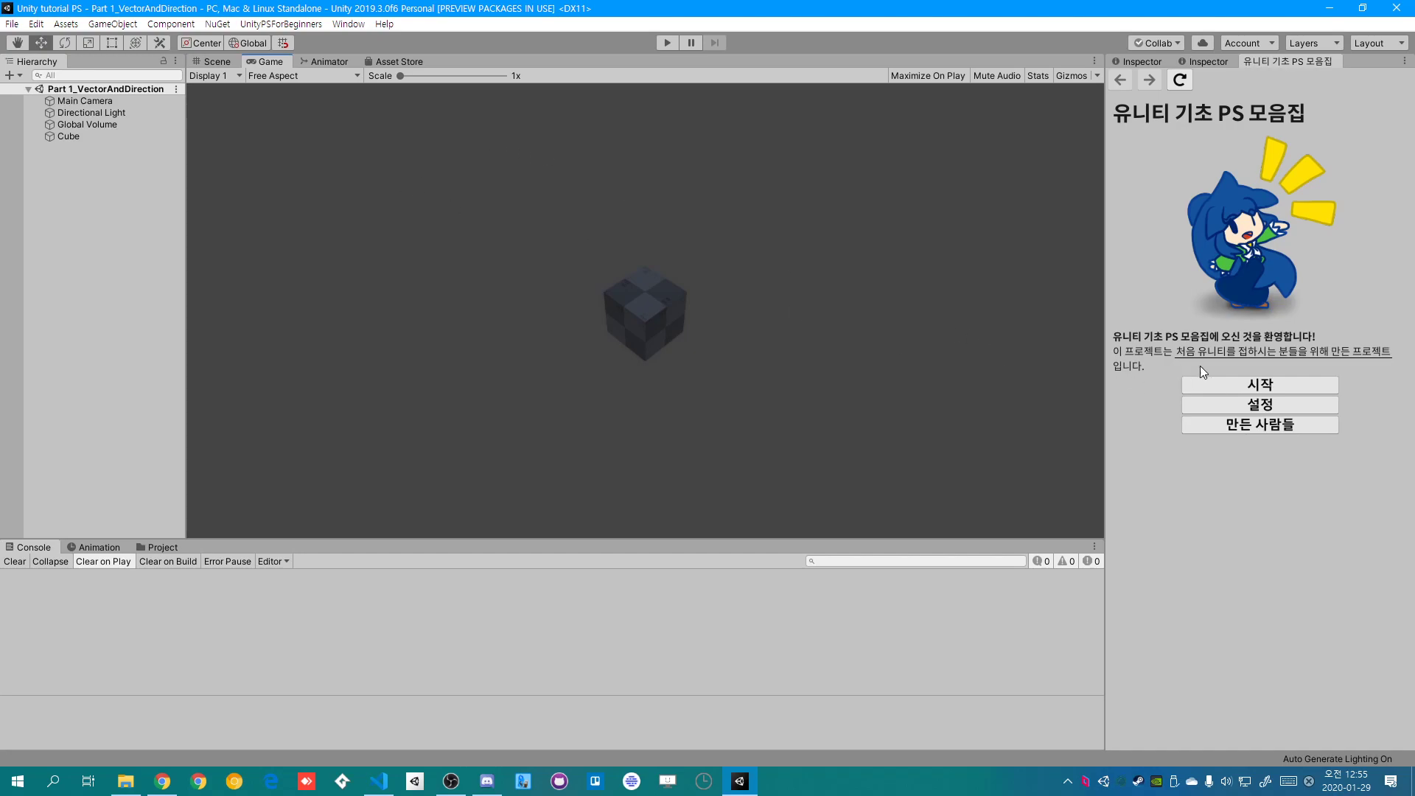
left_click(348, 24)
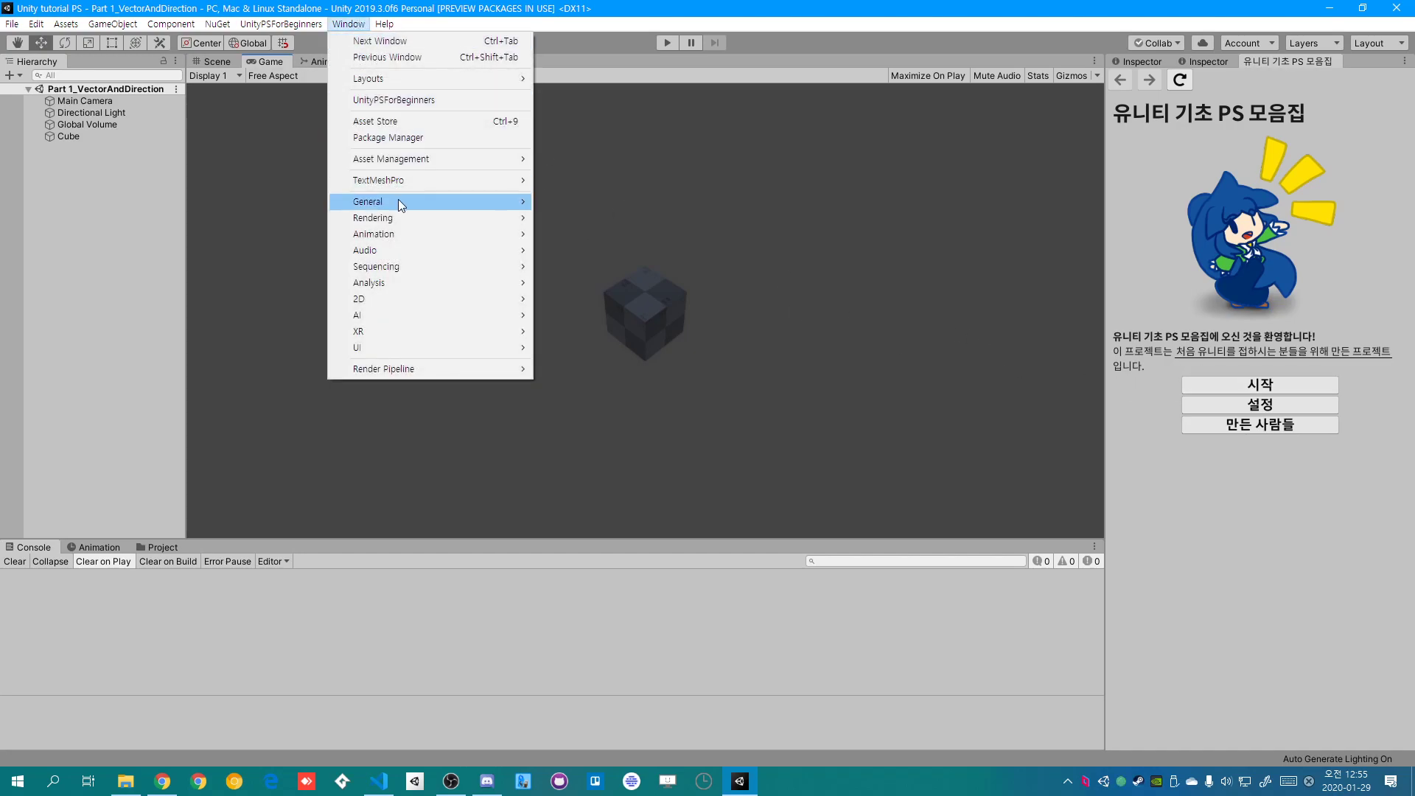
mouse_move(402, 201)
left_click(587, 304)
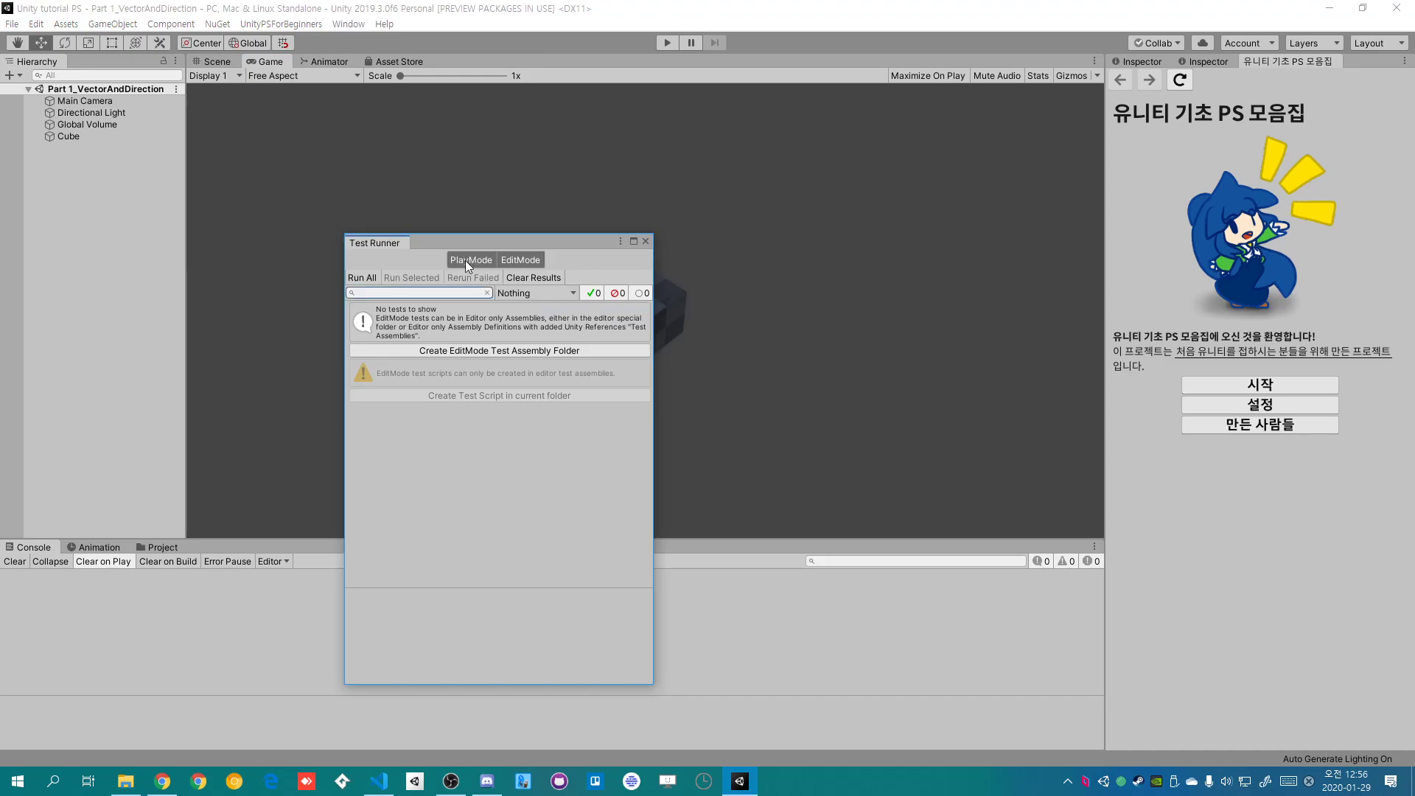
left_click(397, 379)
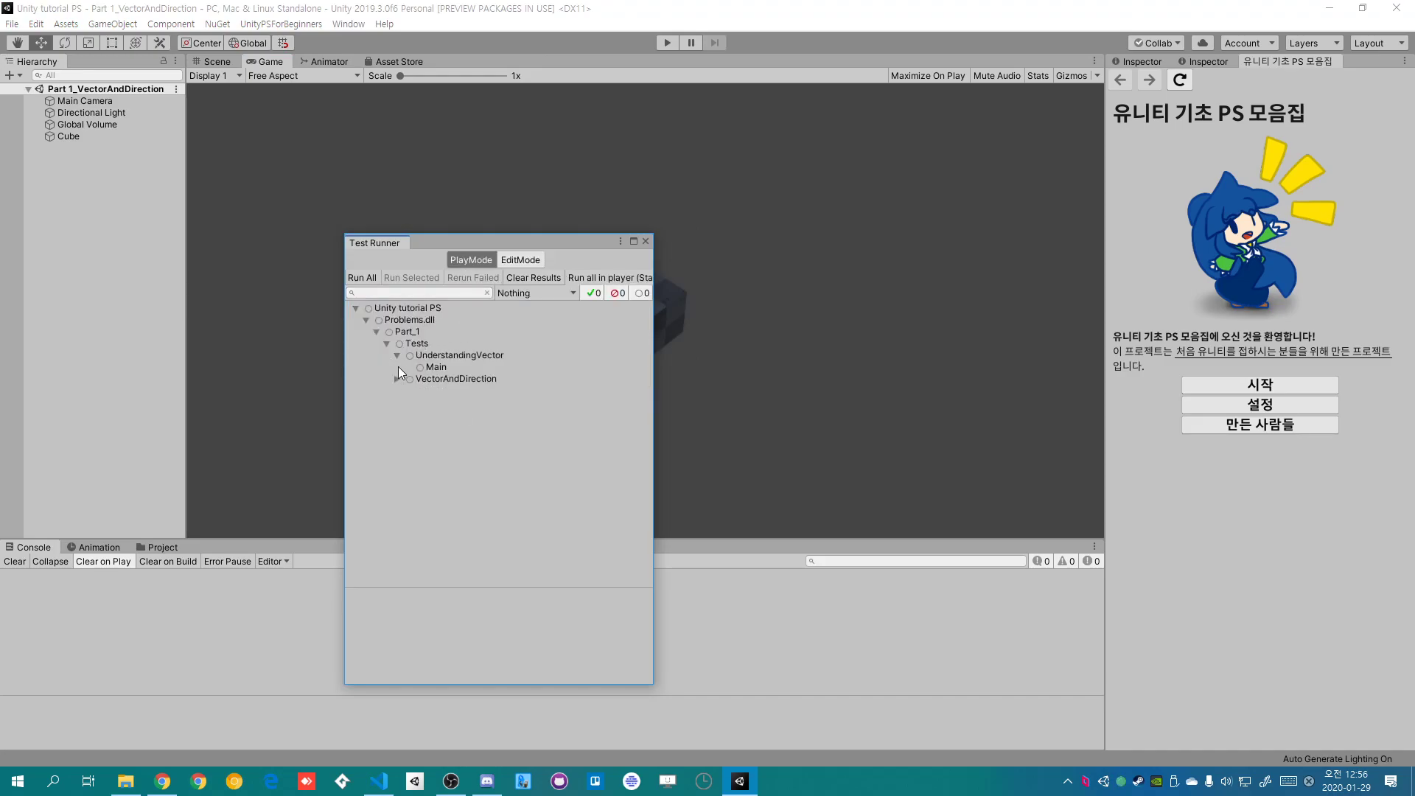
left_click(397, 355)
left_click(645, 242)
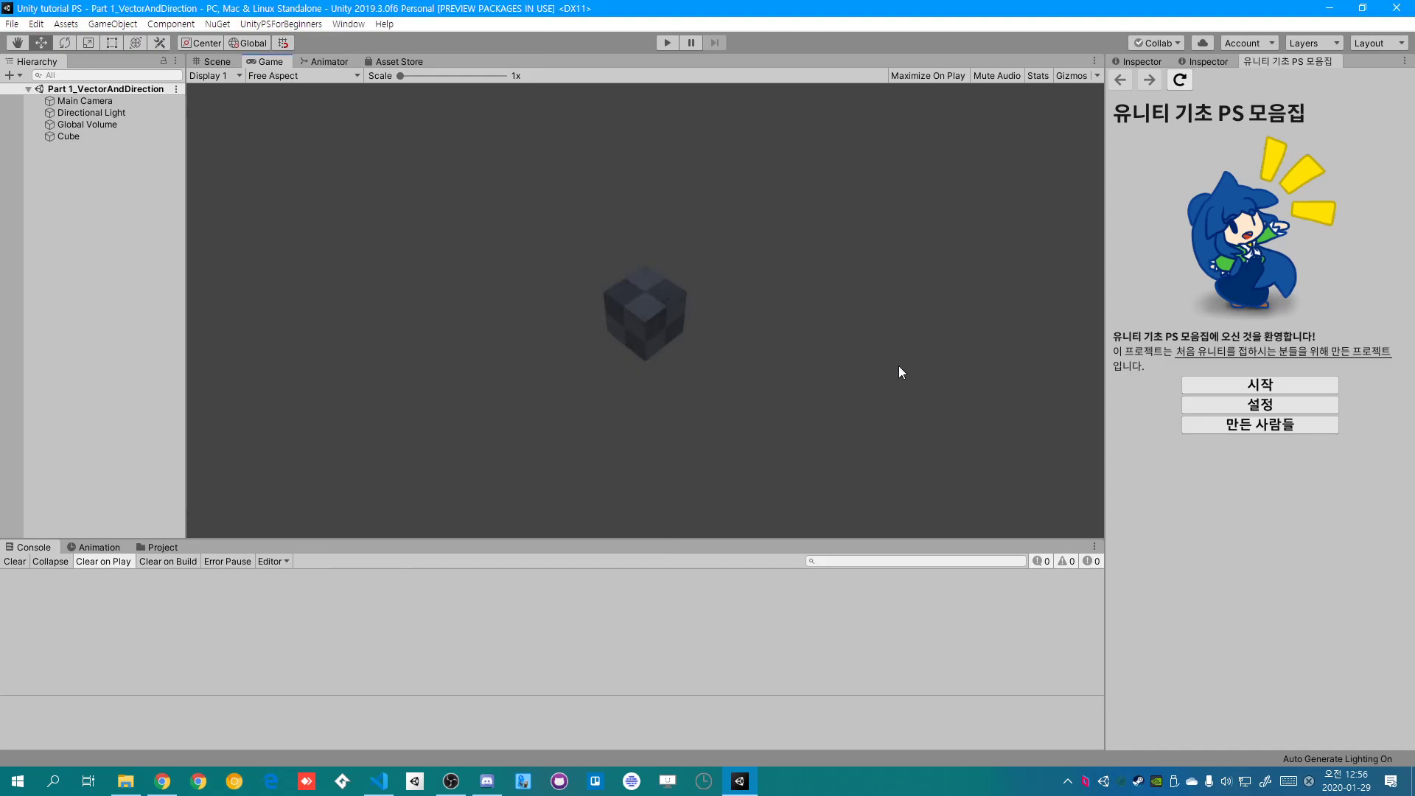
Start the PS lessons to reach the '벡터는 무엇인가요?' page with the 묶여있는 숫자들 problem.
left_click(1208, 386)
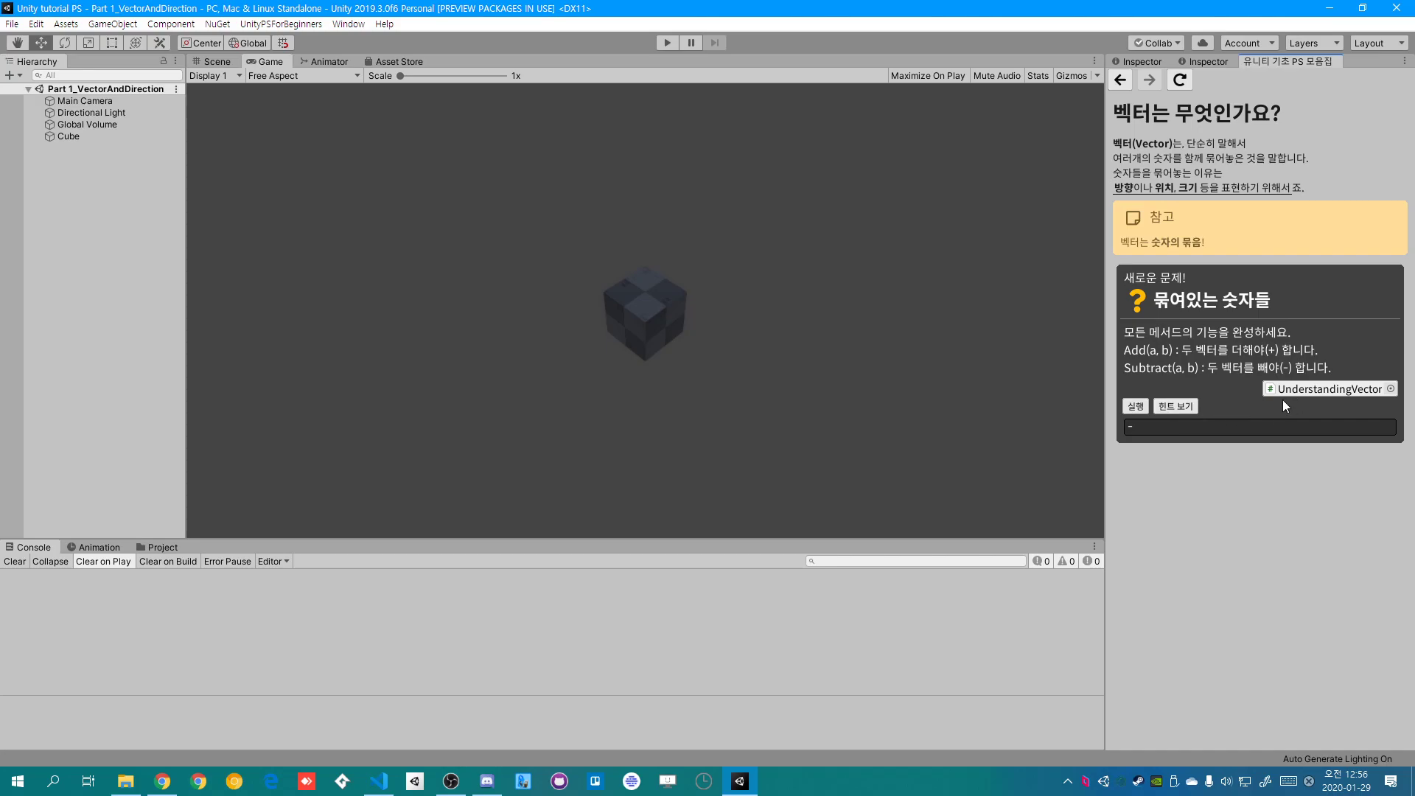
Open UnderstandingVector.cs beside Unity and make Add return a + b, then save.
double_click(1329, 391)
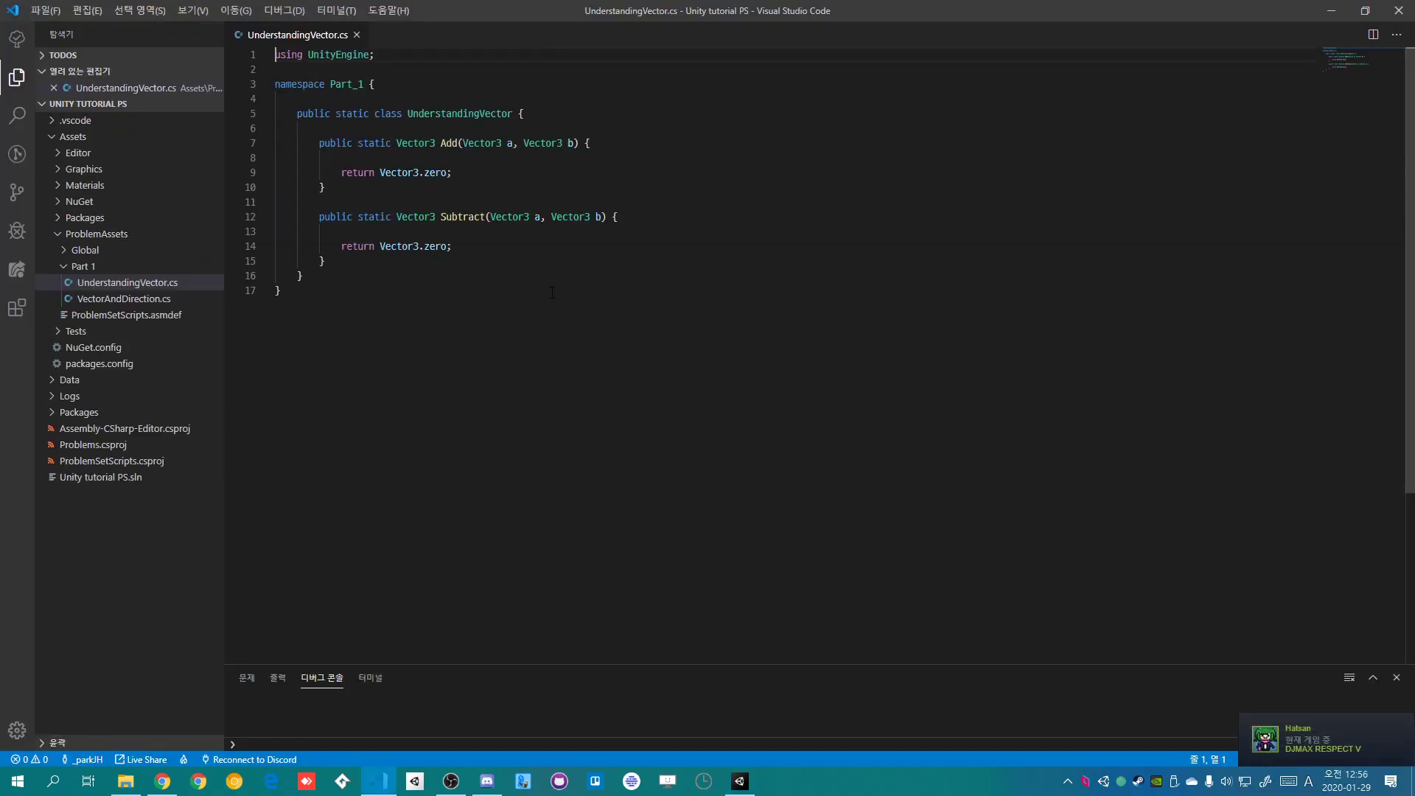
key("super+Down")
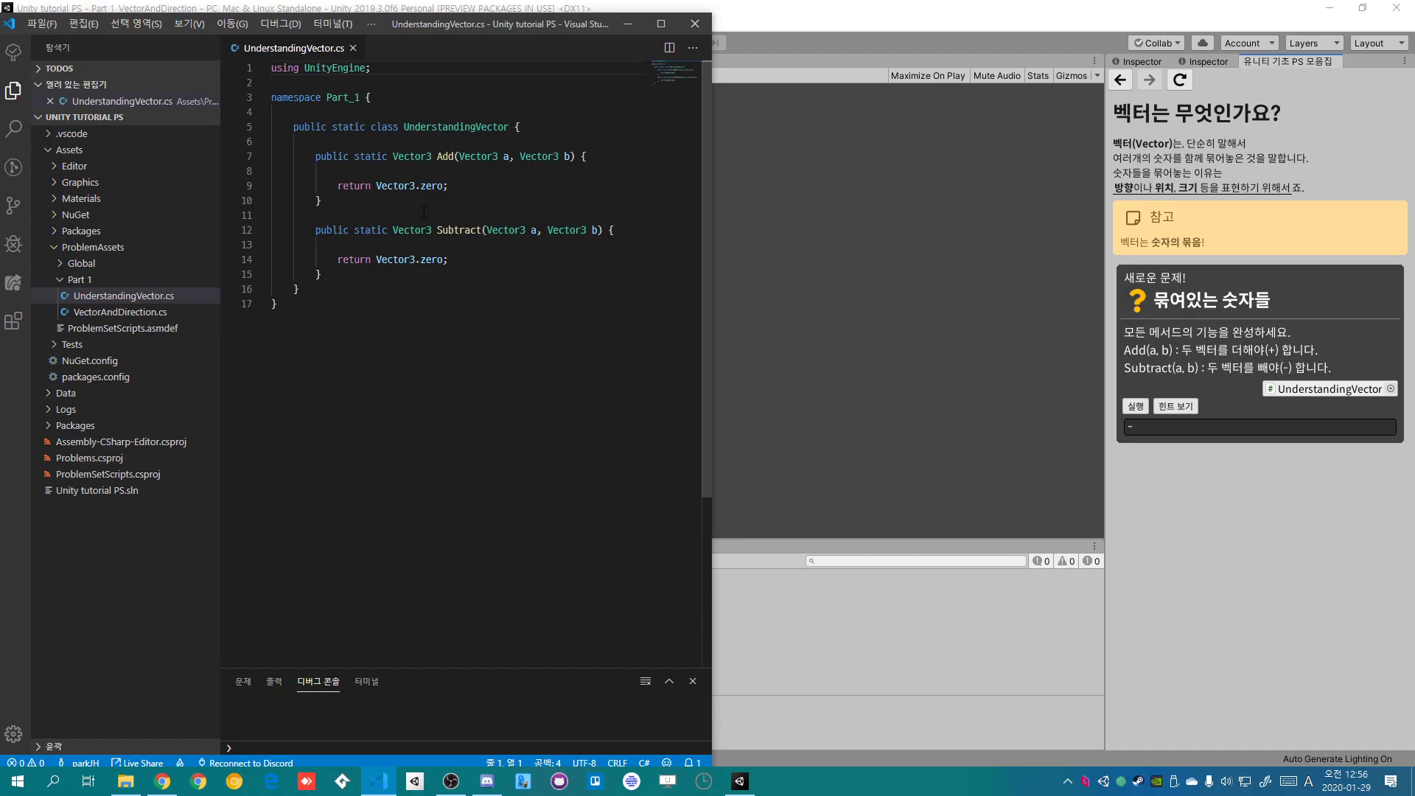
left_click_drag(376, 186, 446, 185)
type("a + b;")
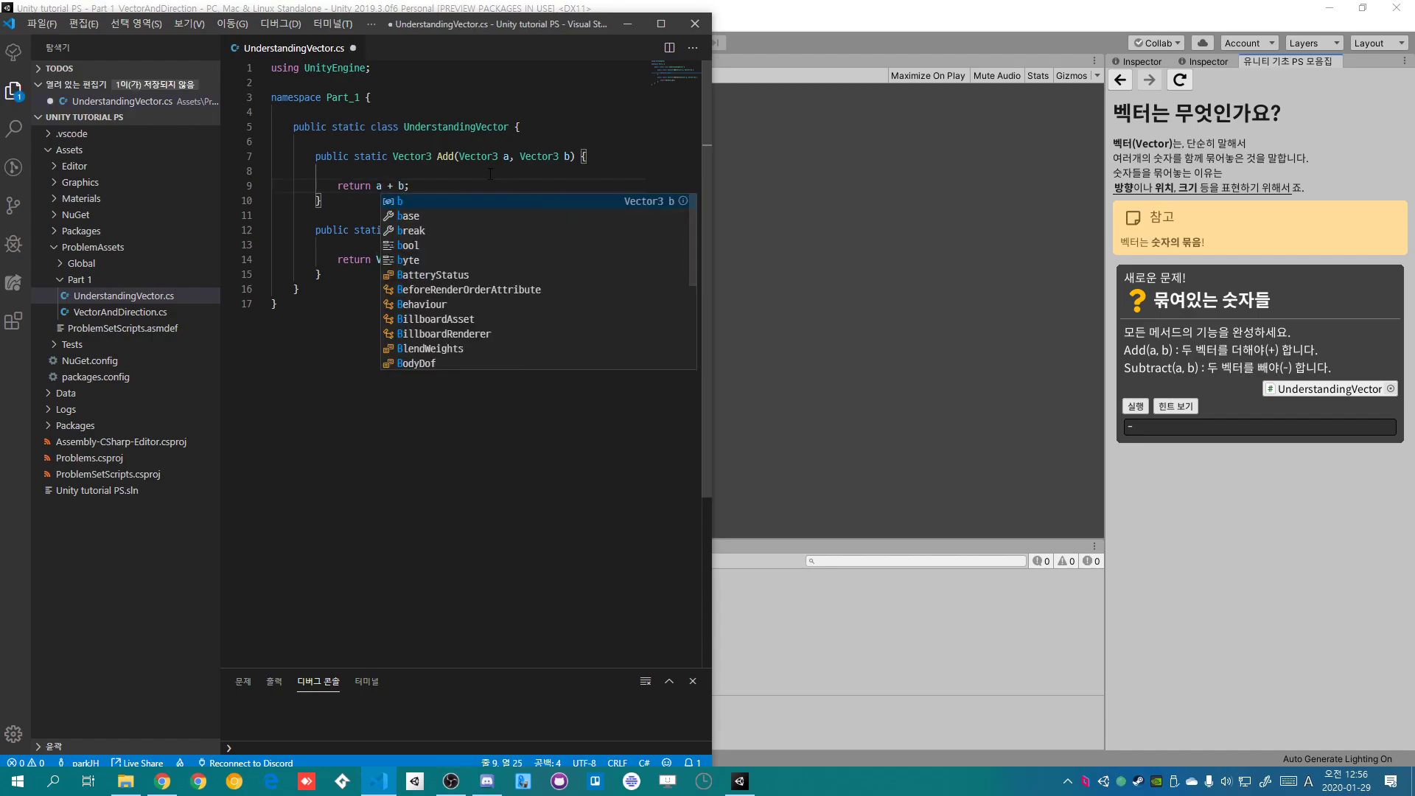
key("Escape")
key("ctrl+s")
Make Subtract return a + Vector3.one, save, and select Vector3.one.
left_click_drag(376, 259, 443, 259)
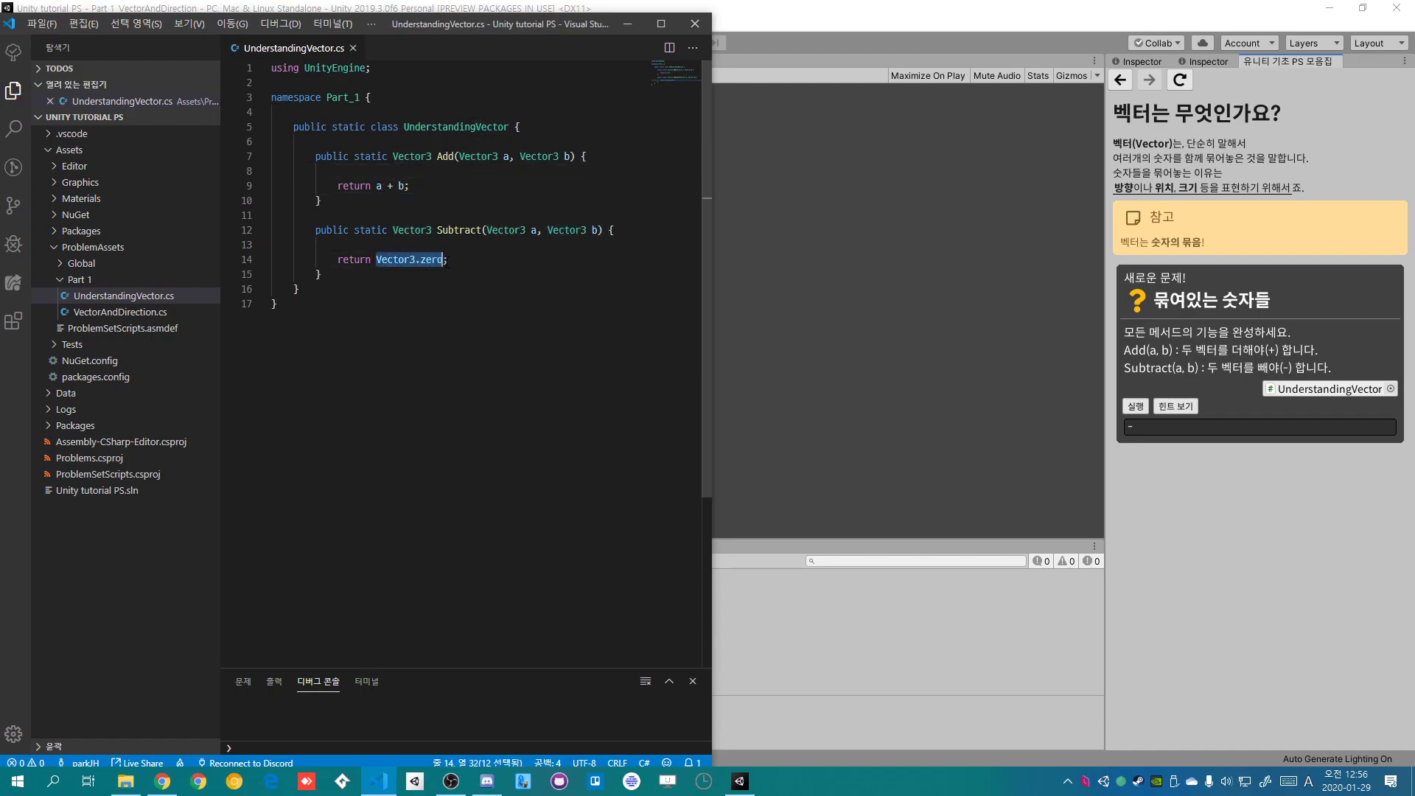
type("a +")
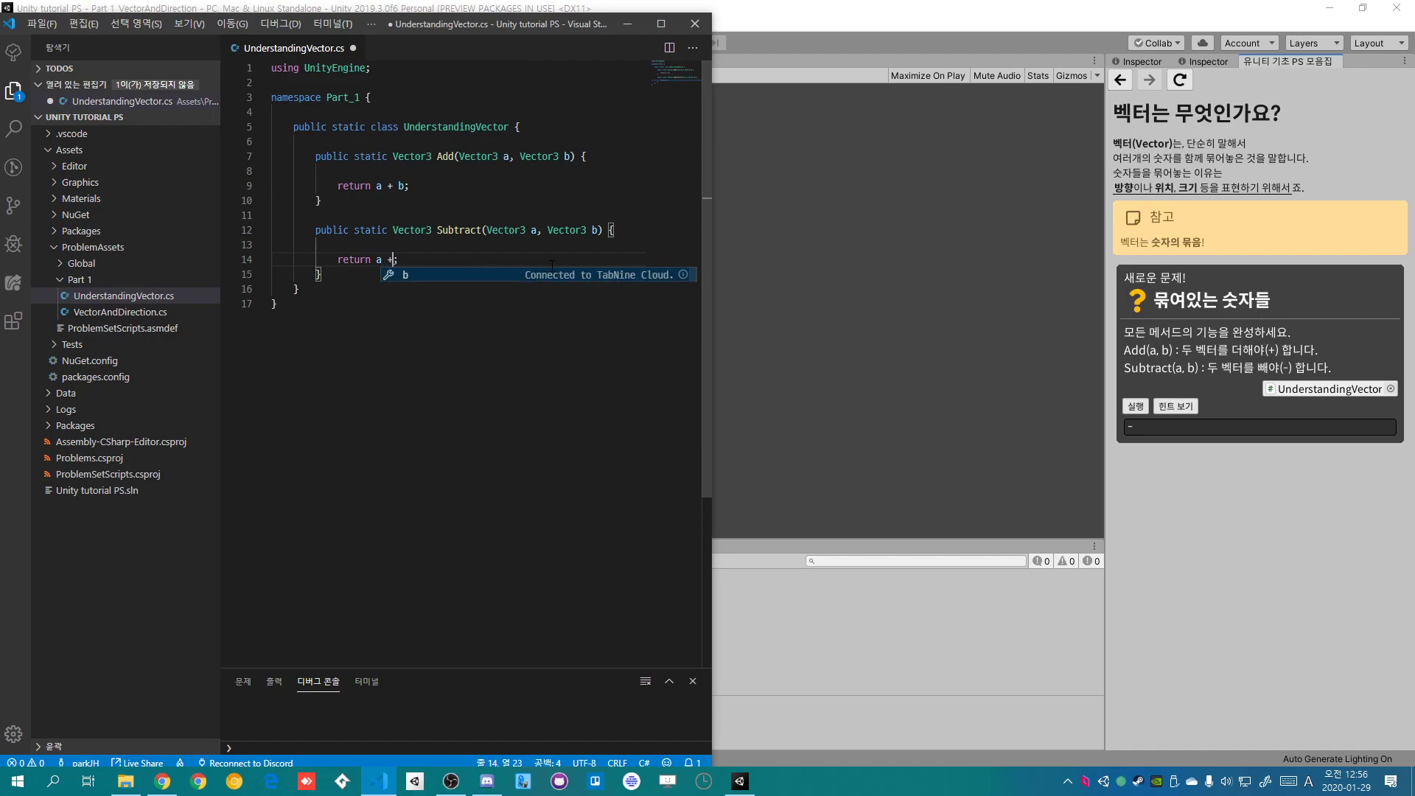
type(" Vector3")
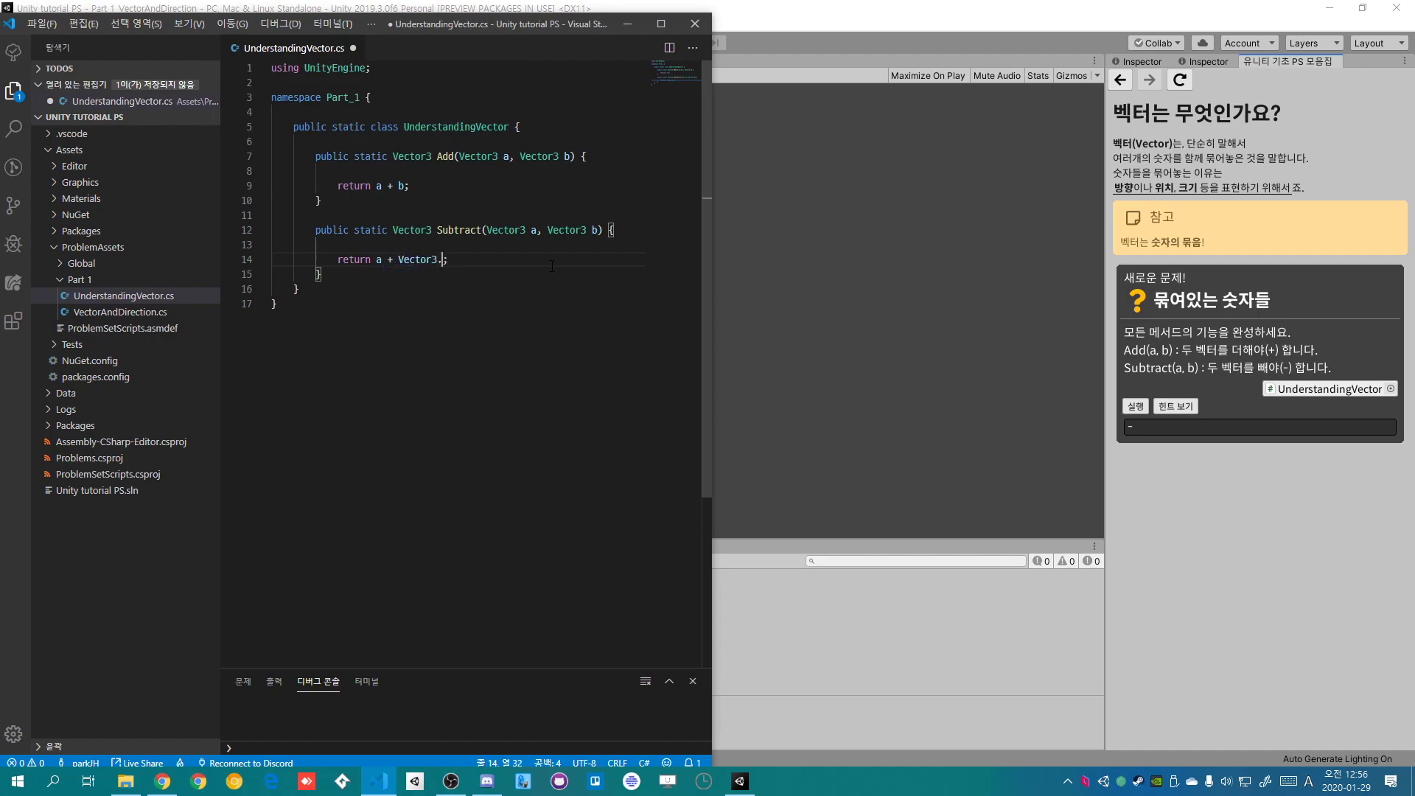
type(".one")
key("ctrl+s")
left_click(547, 260)
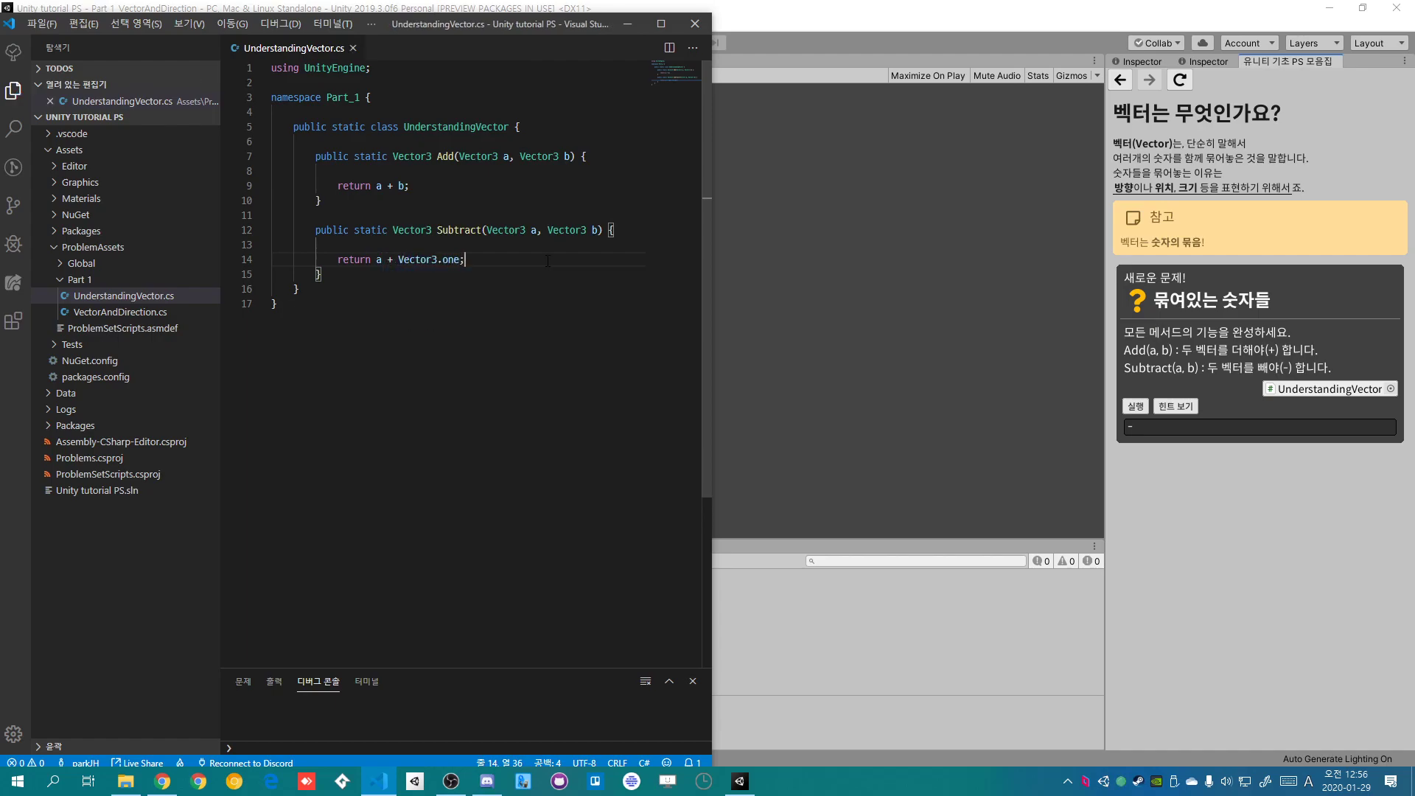
left_click_drag(399, 259, 460, 259)
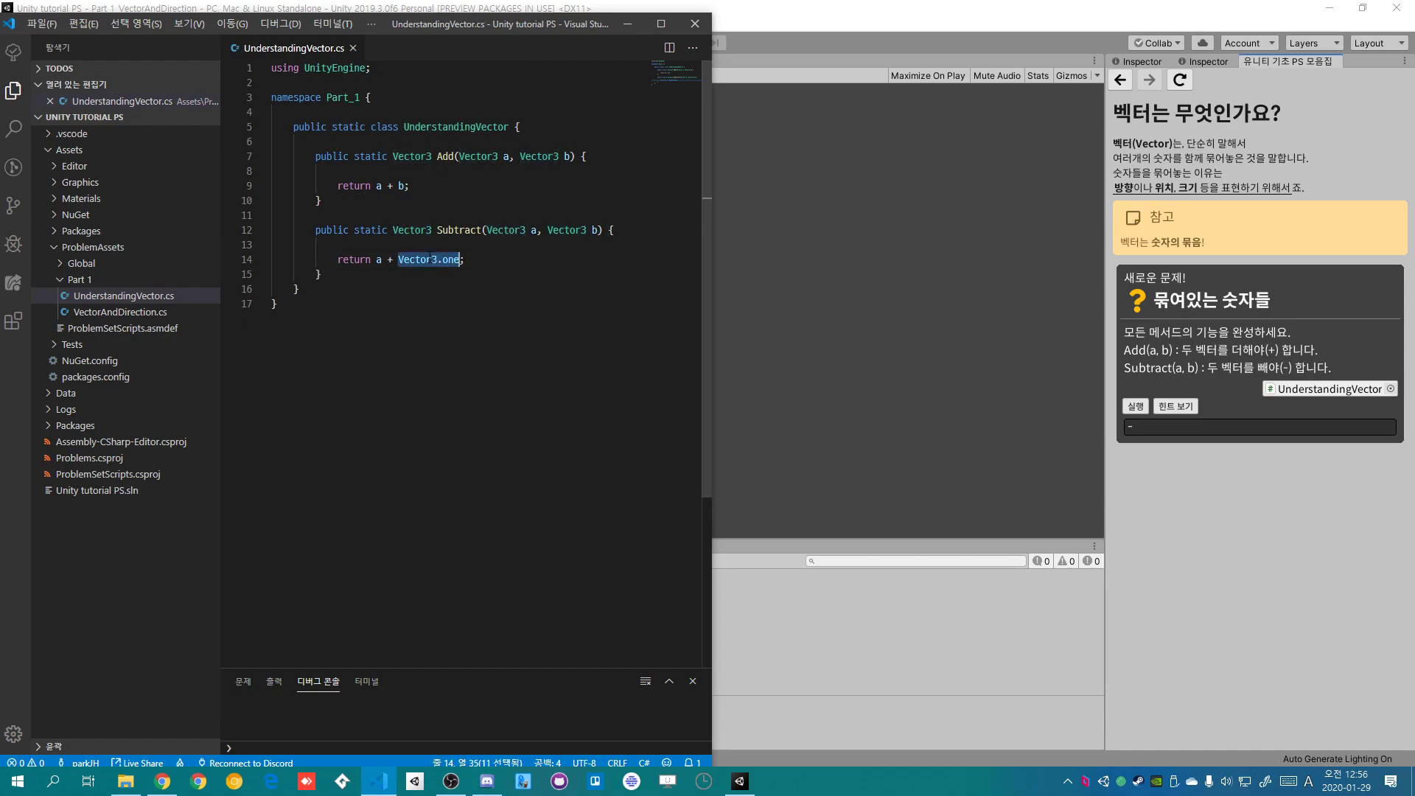
Recompile in Unity and run the 묶여있는 숫자들 test twice; both runs fail.
left_click(1146, 507)
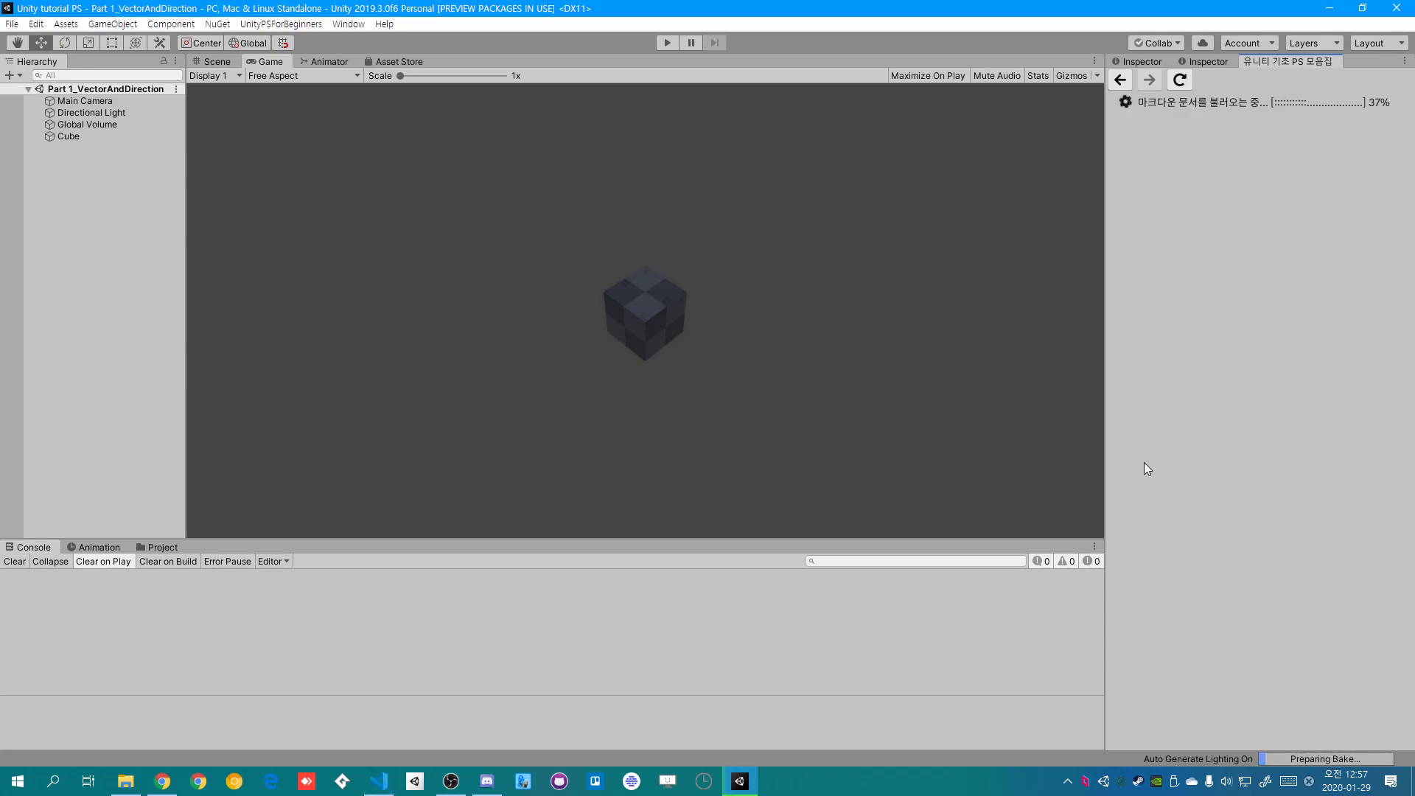
left_click(1135, 407)
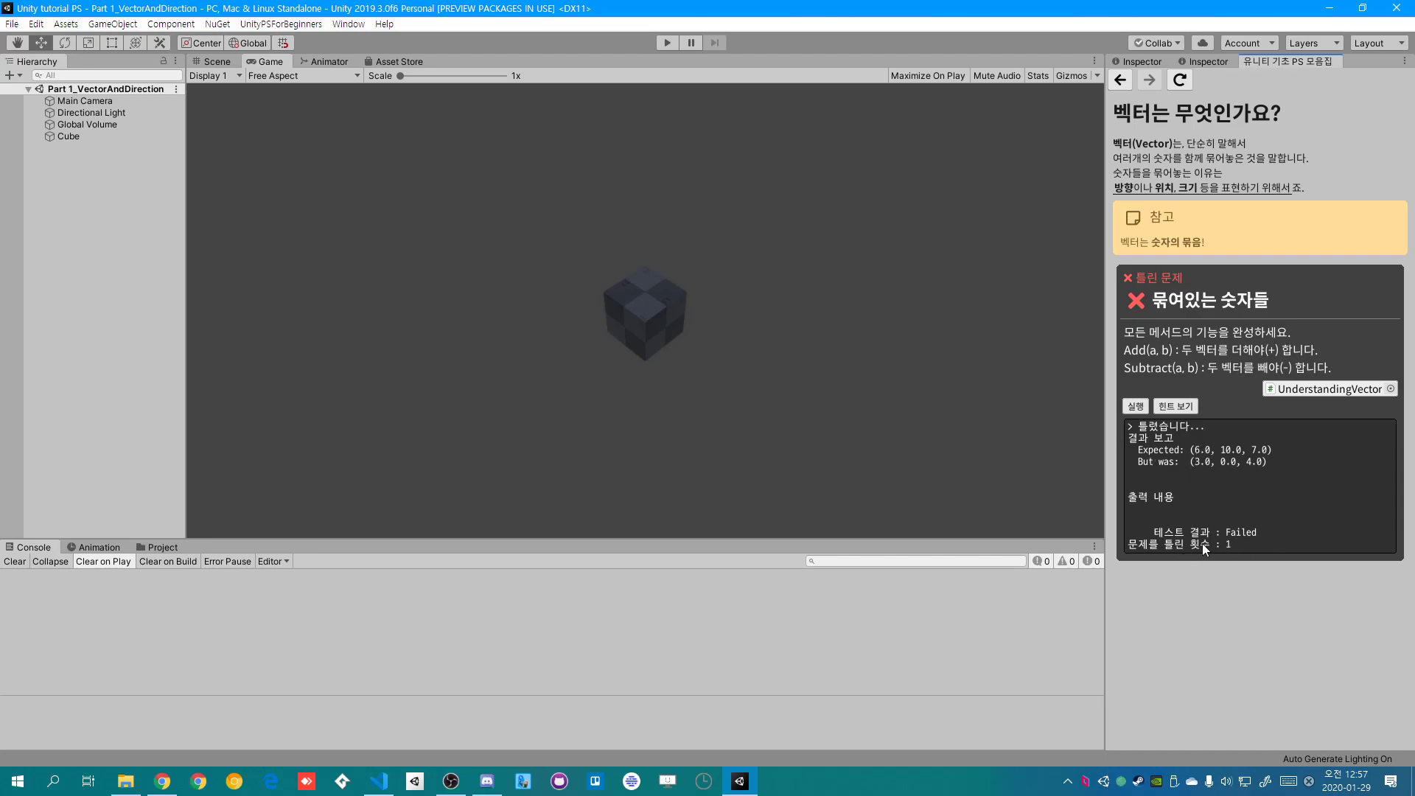
left_click(1135, 406)
Change Subtract's return to a - b in VS Code, save, and go back to Unity.
key("alt+Tab")
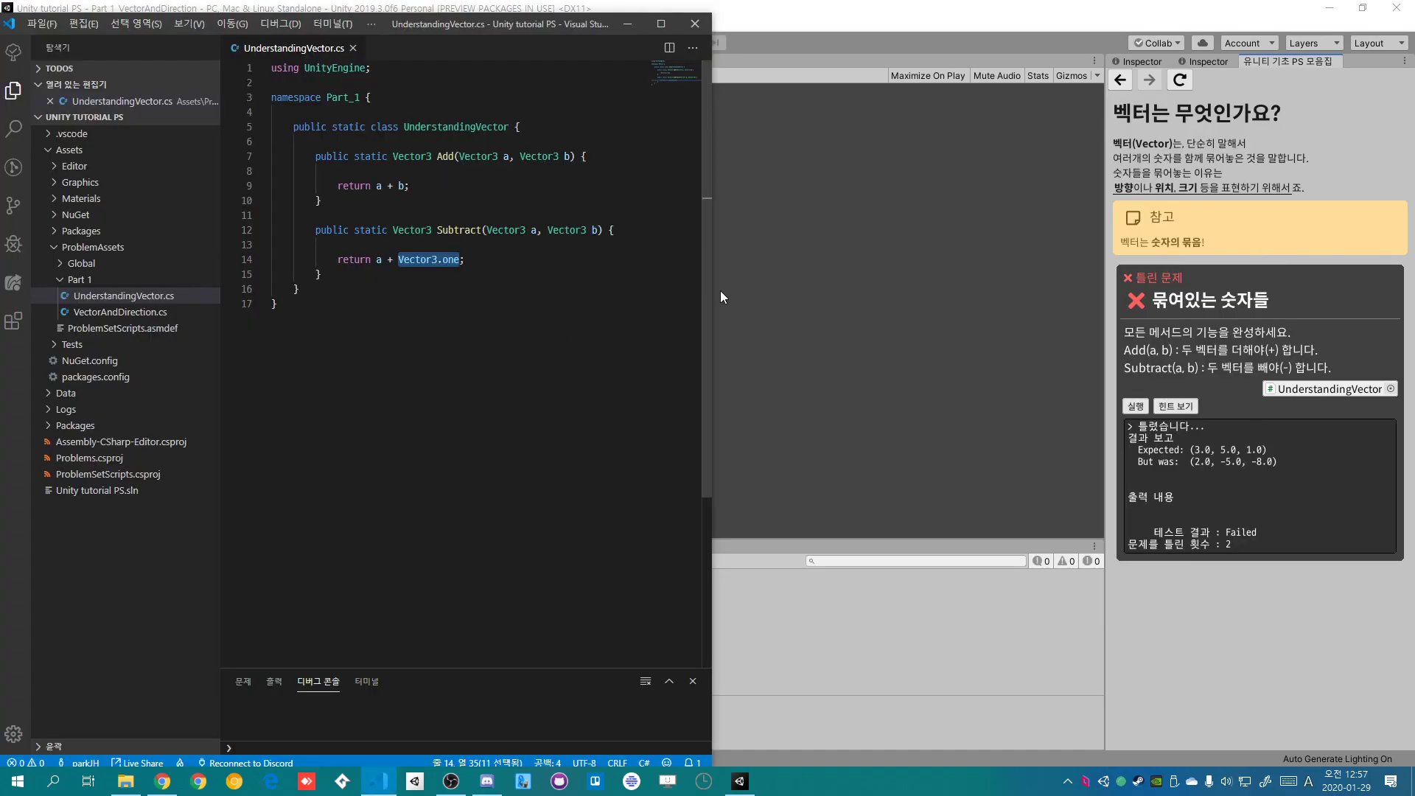
type("b")
key("Left")
key("Left")
key("BackSpace")
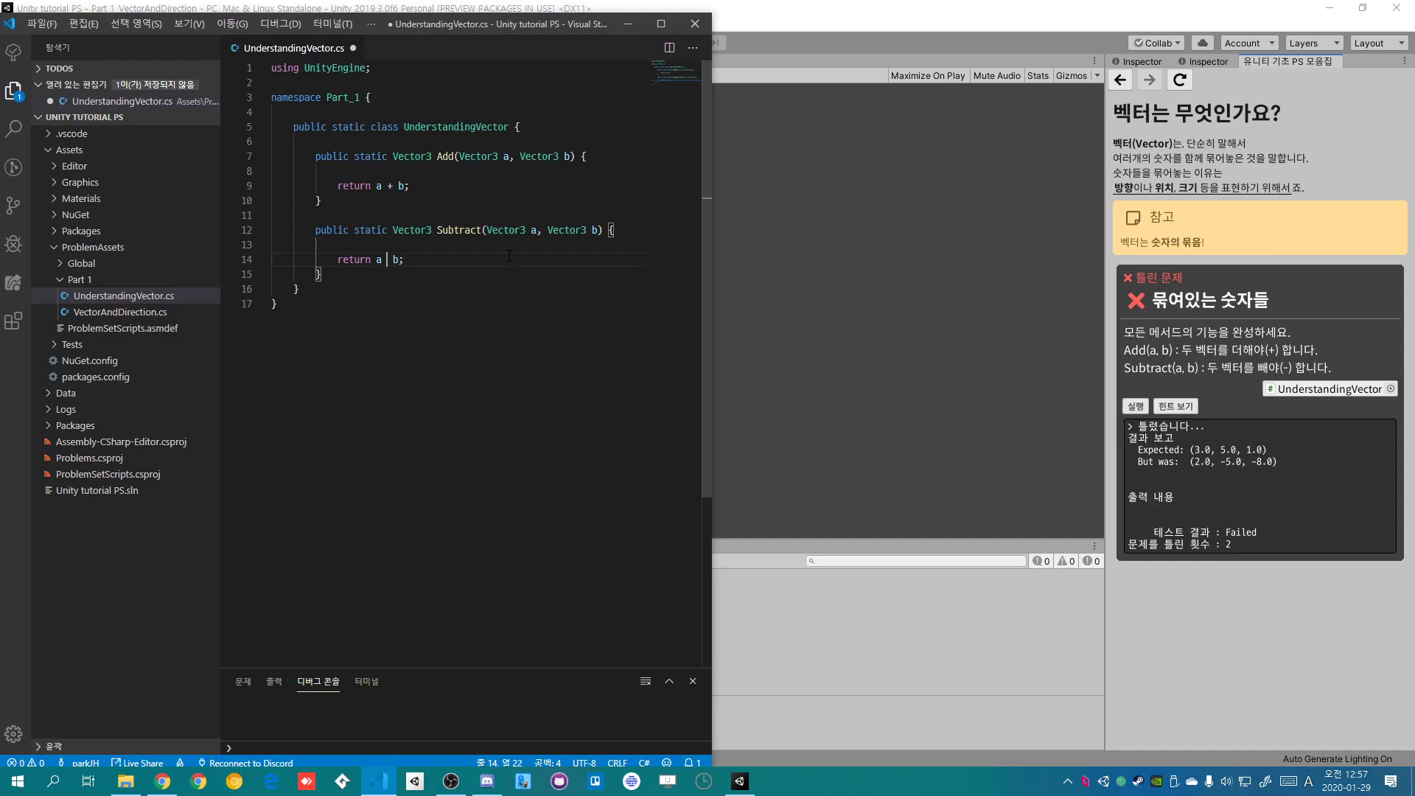
type("-")
key("ctrl+s")
left_click(1259, 210)
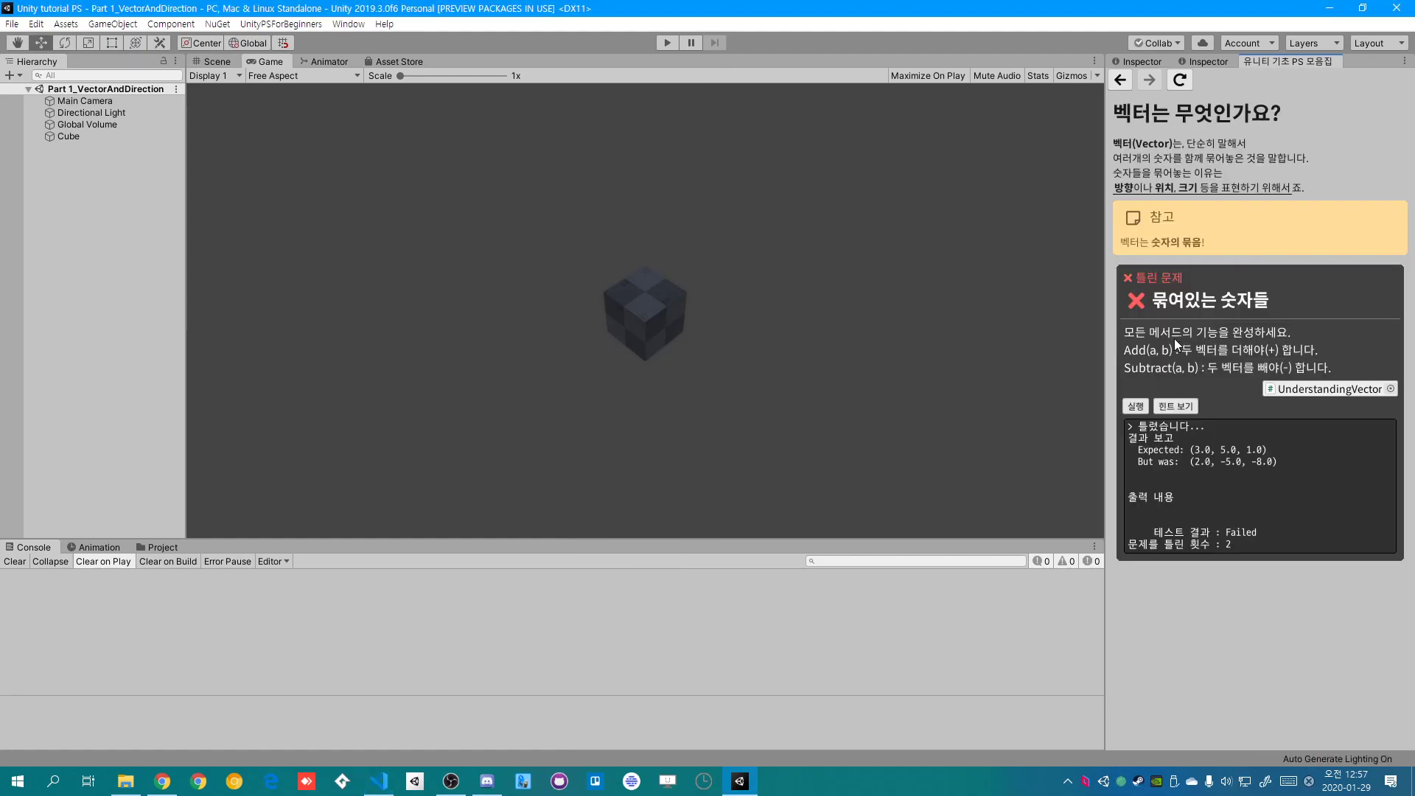
Rerun the 묶여있는 숫자들 test so it passes, then widen the lesson panel slightly.
left_click(1145, 411)
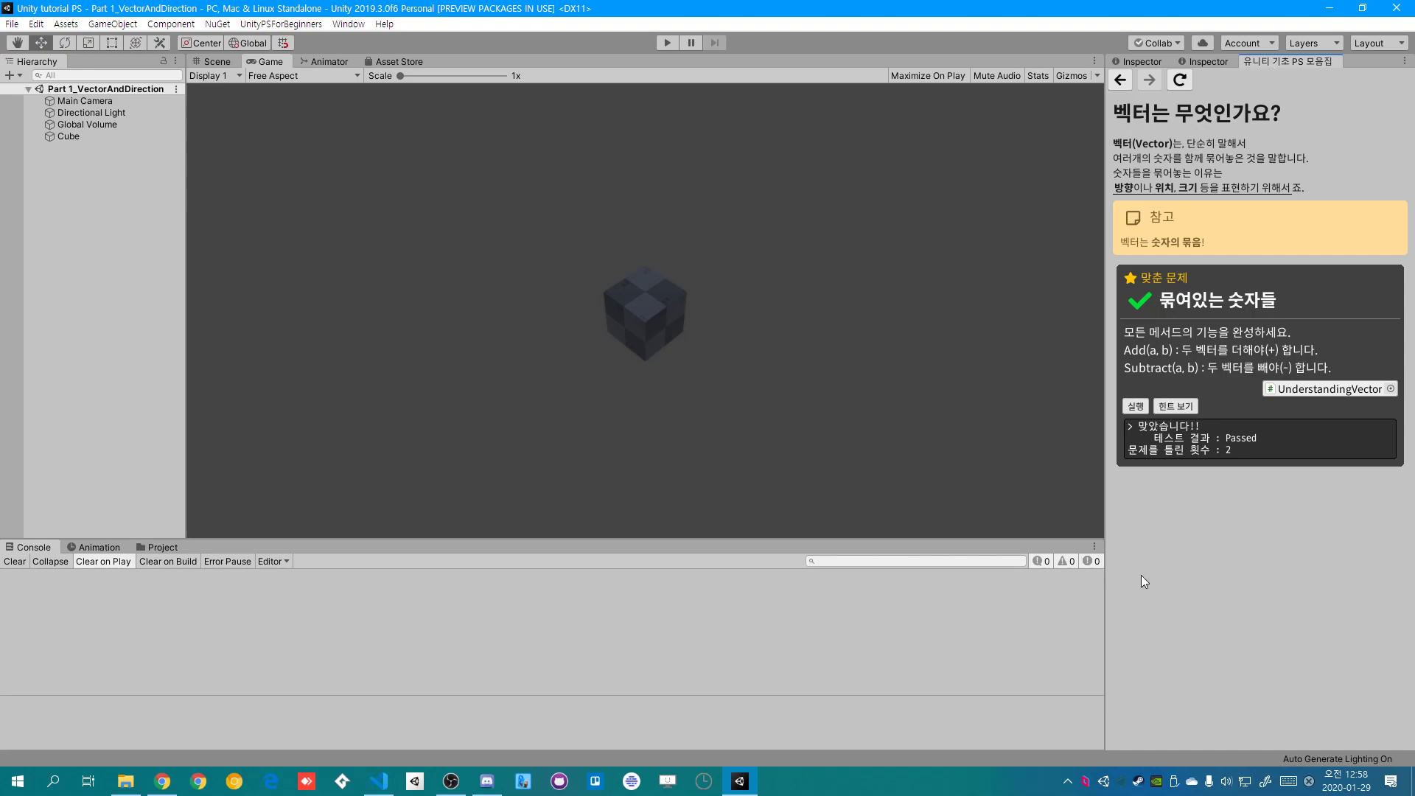
mouse_move(1105, 506)
left_mouse_down()
mouse_move(1072, 506)
mouse_move(1141, 521)
left_mouse_up()
View Data/lang/ko/global.json in VS Code, close it, and move the editor window right.
left_click(379, 781)
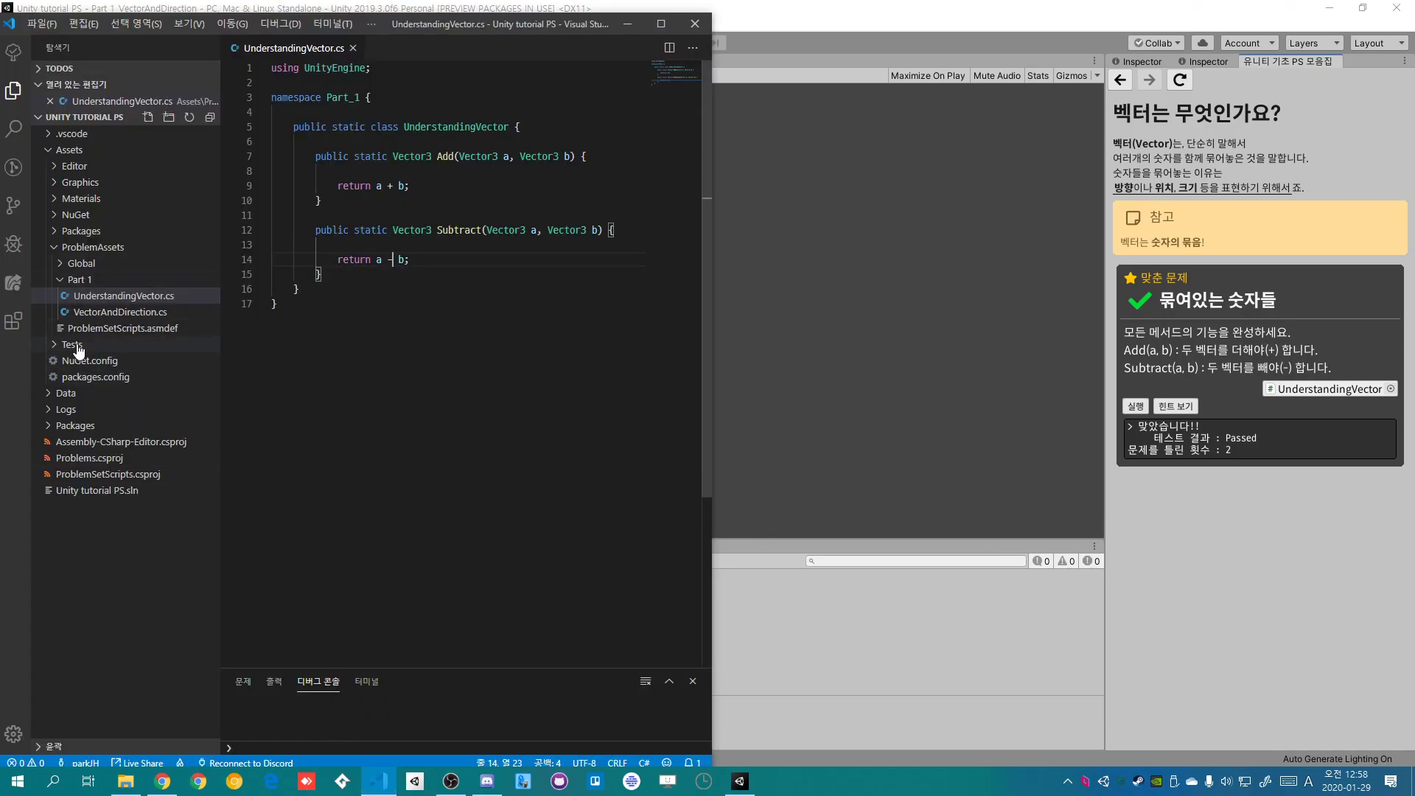
left_click(72, 392)
left_click(95, 410)
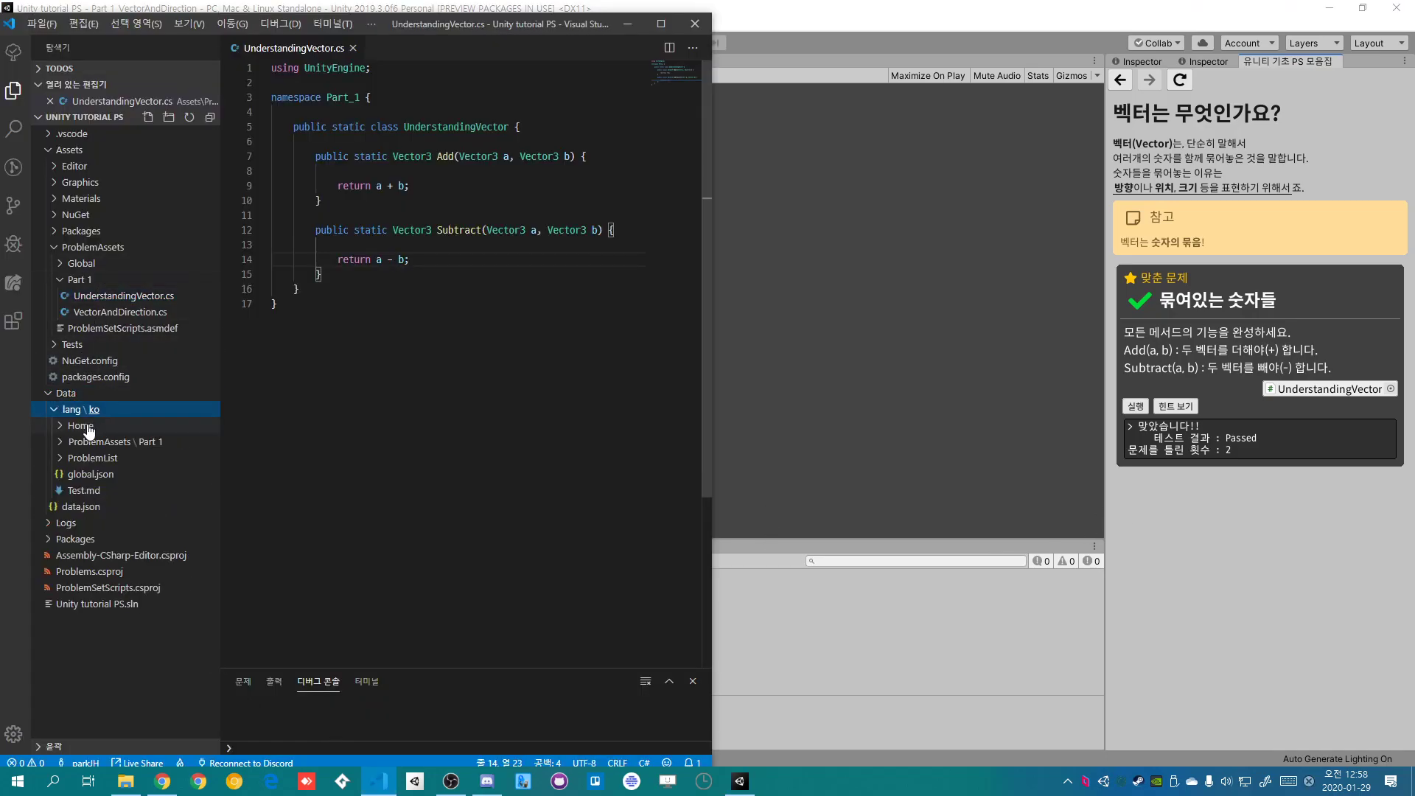
left_click(85, 476)
scroll(452, 361, "up", 2)
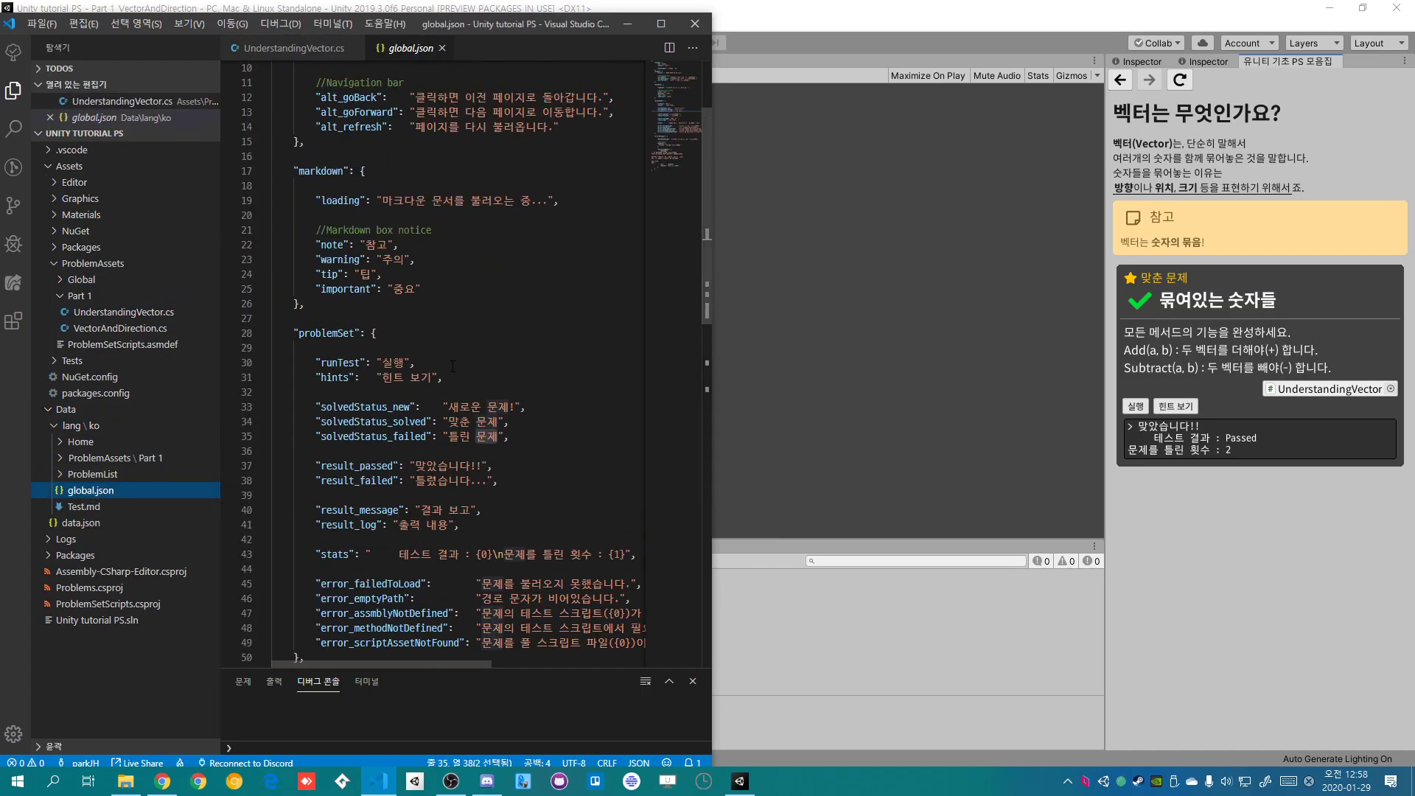
scroll(510, 357, "up", 3)
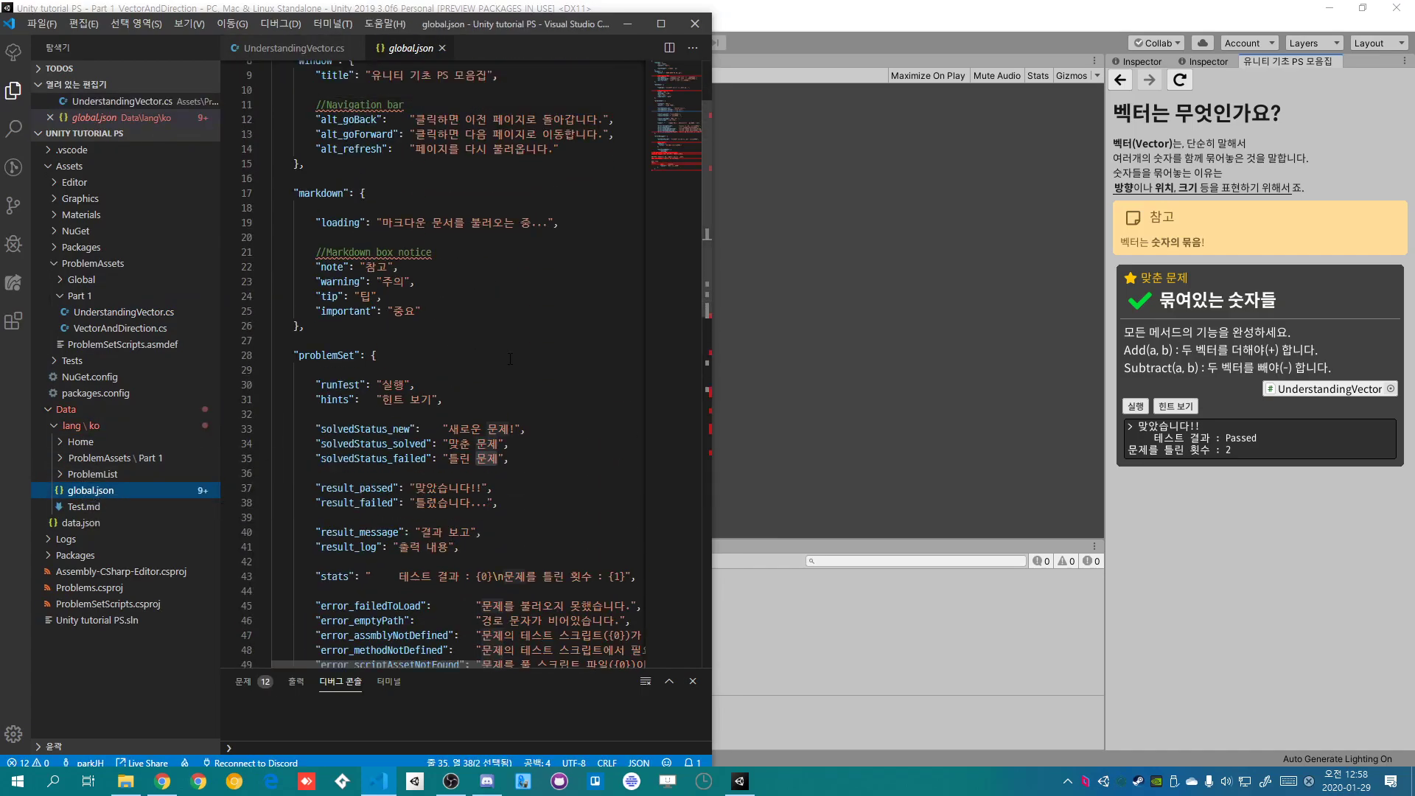
middle_click(387, 48)
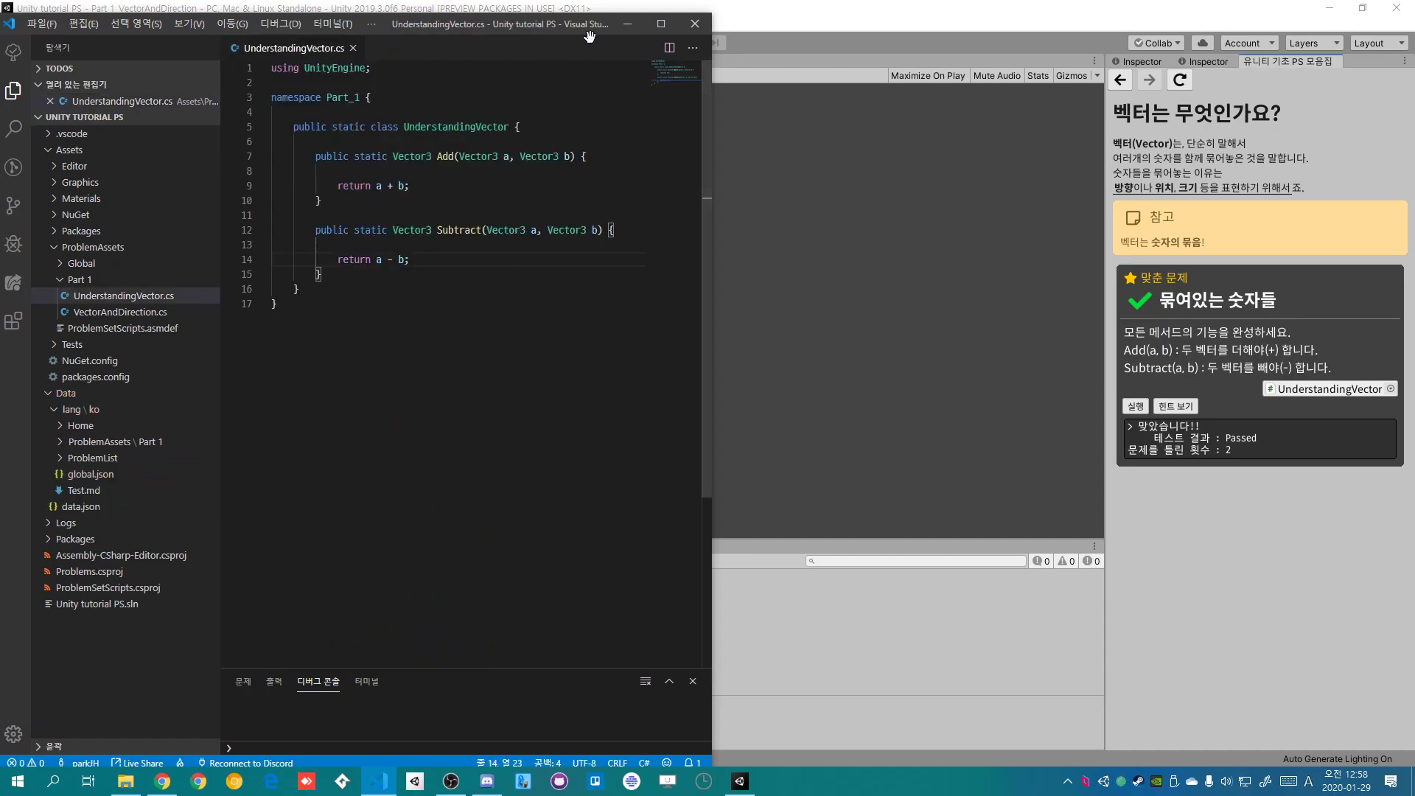
left_click_drag(577, 19, 723, 6)
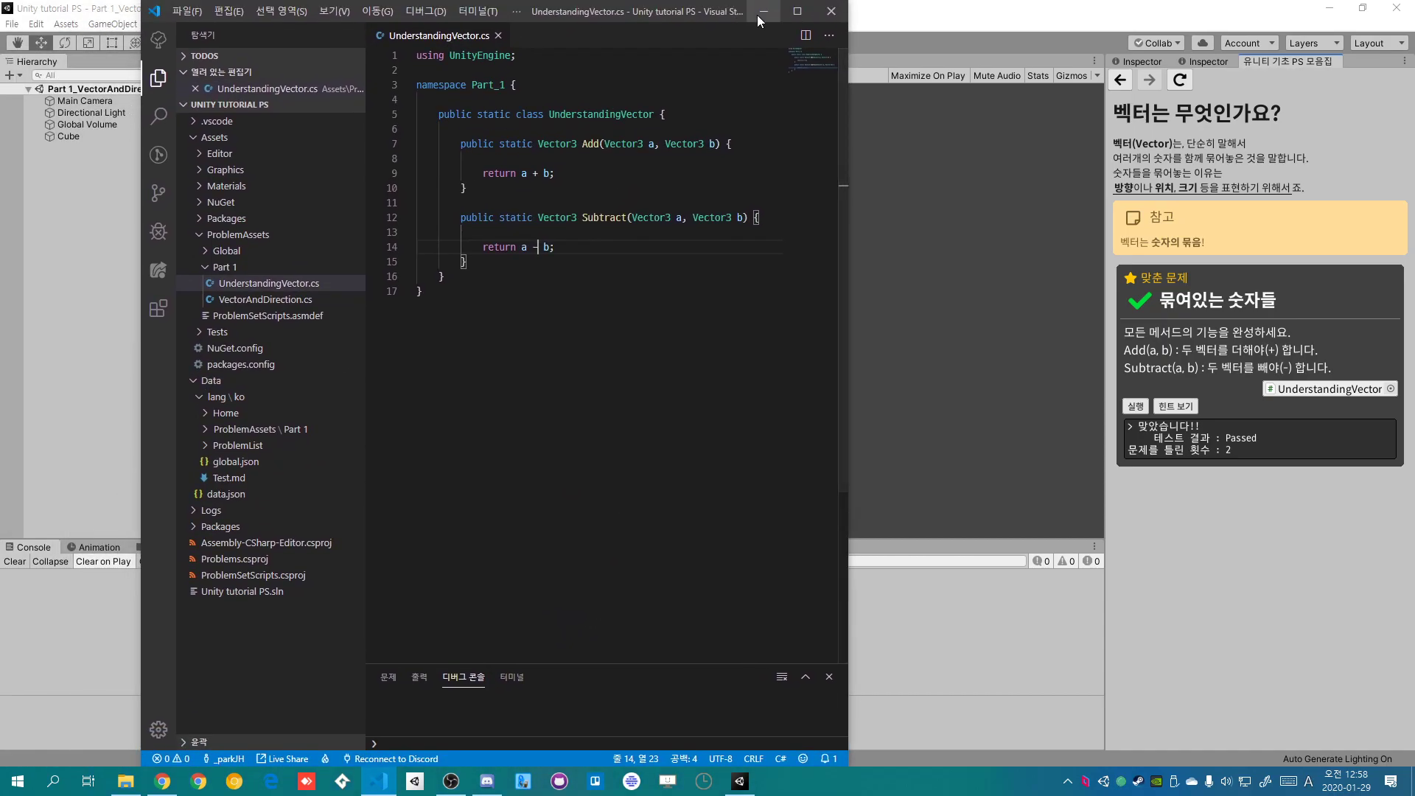
Minimize VS Code and frame the Cube in Unity's Scene view, looking down on it.
left_click(772, 15)
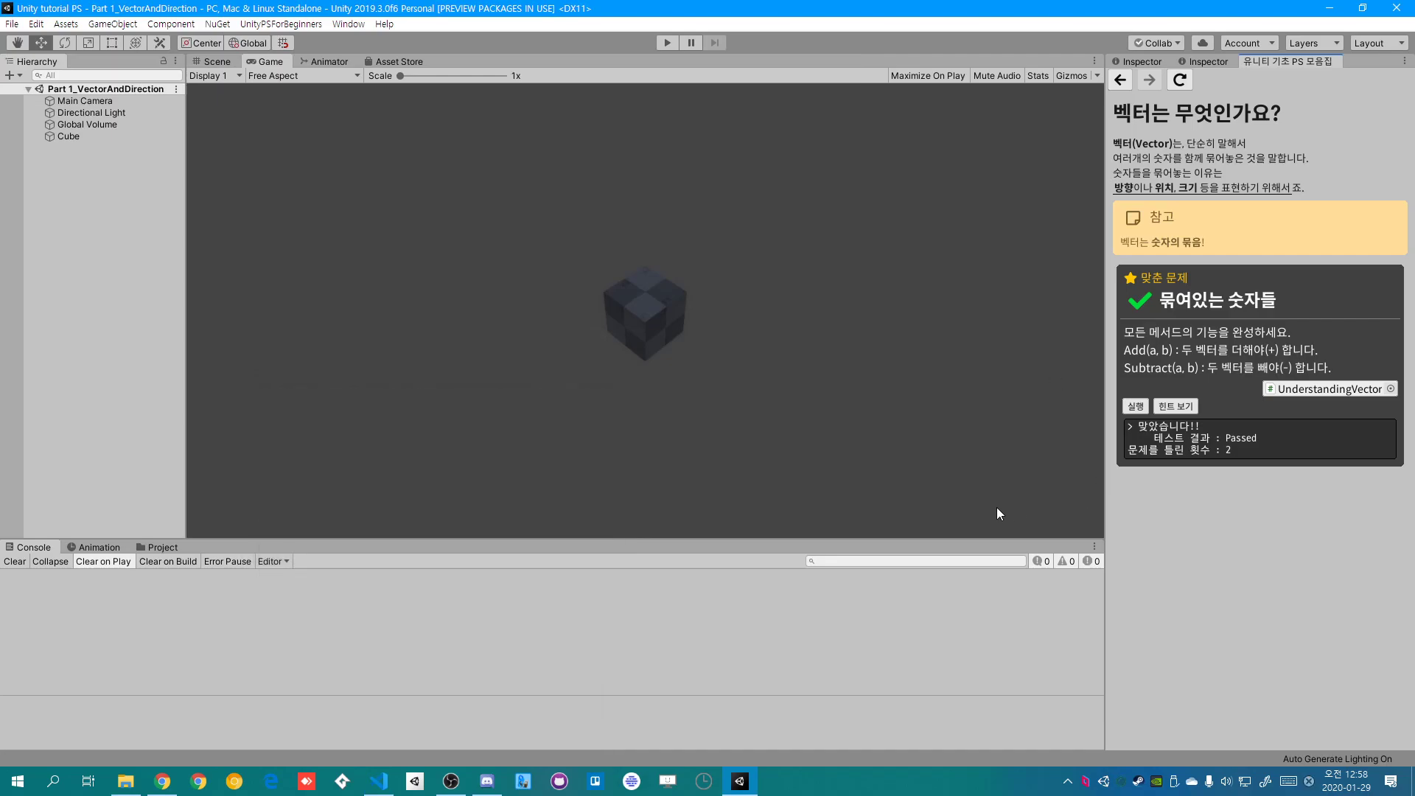
left_click(228, 62)
left_click(663, 305)
key("f")
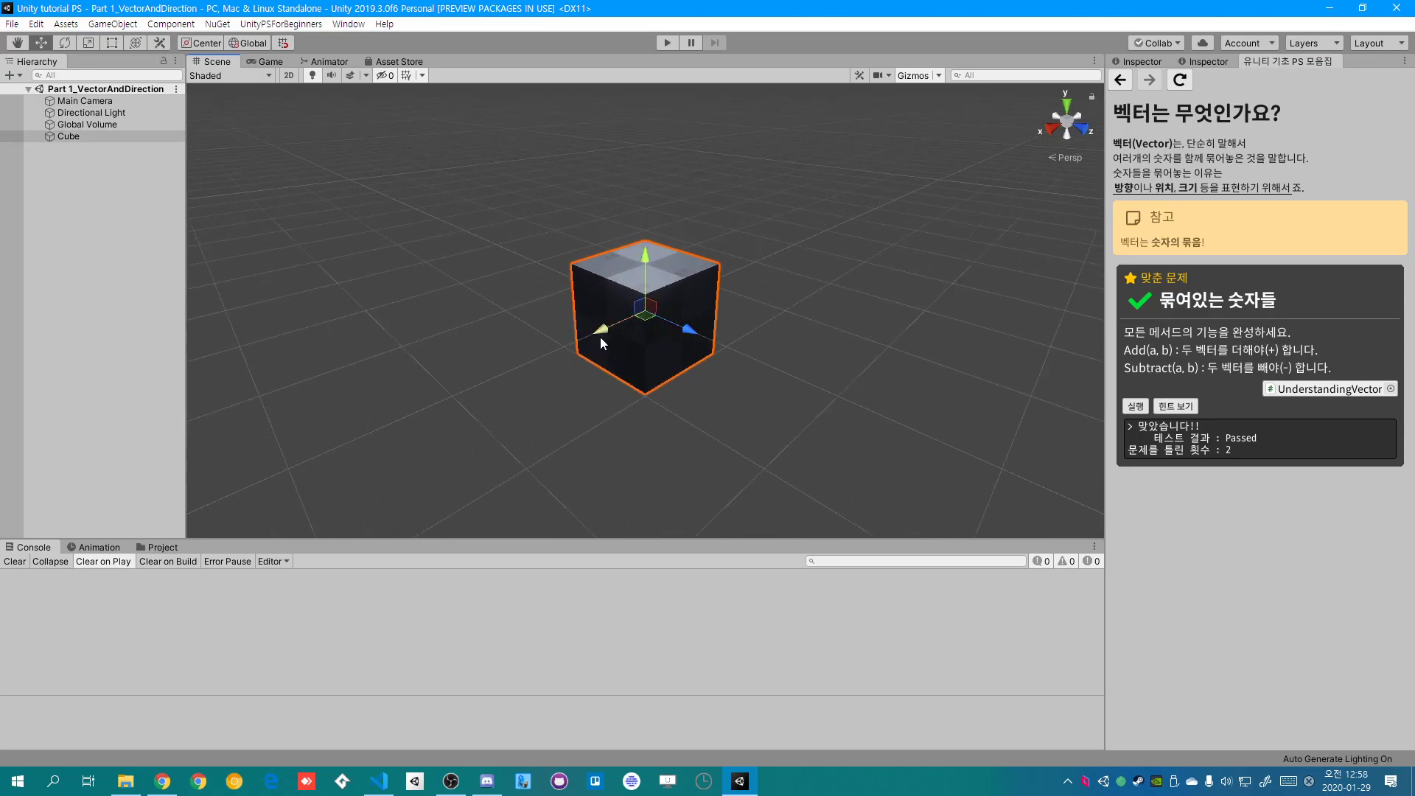
left_click_drag(599, 337, 505, 378, "alt")
scroll(531, 380, "down", 5)
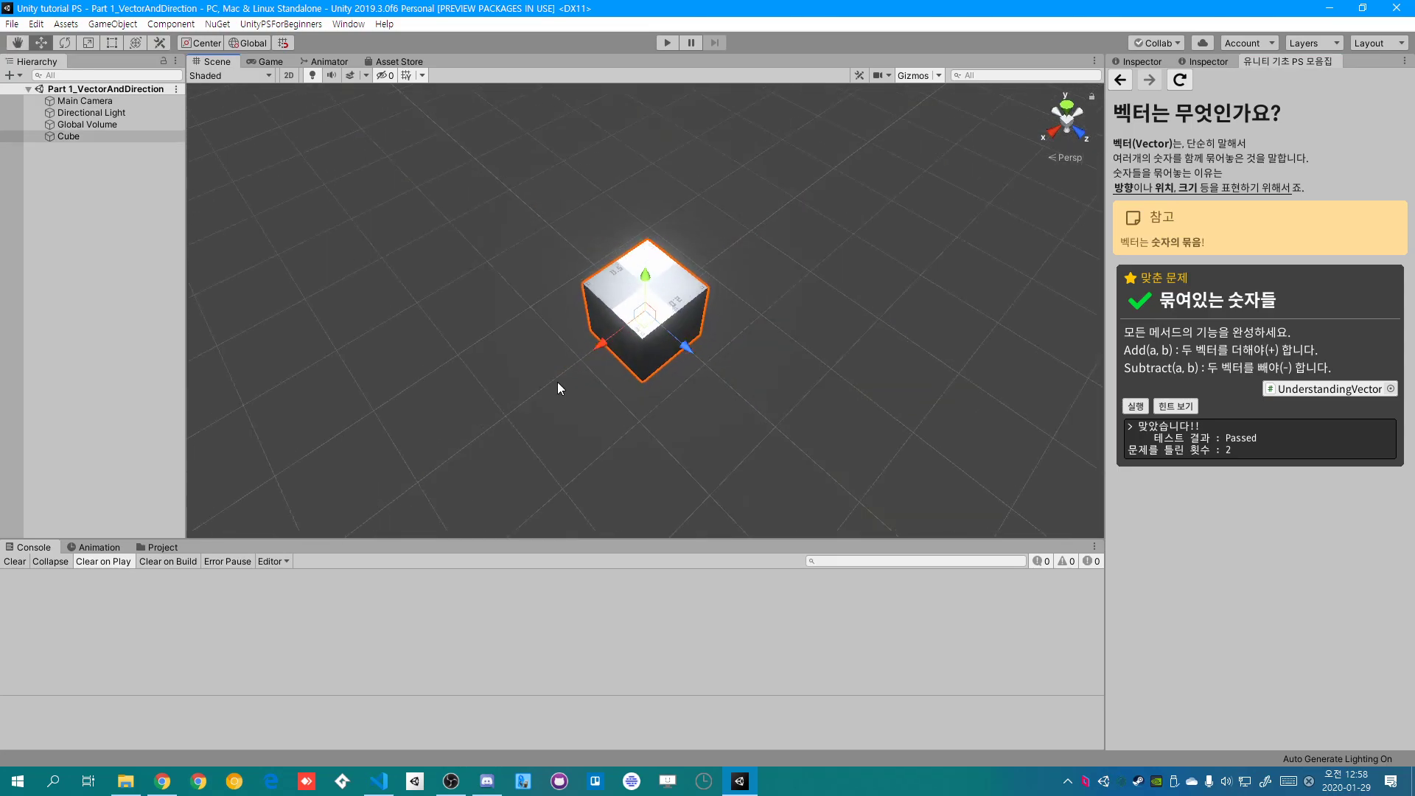